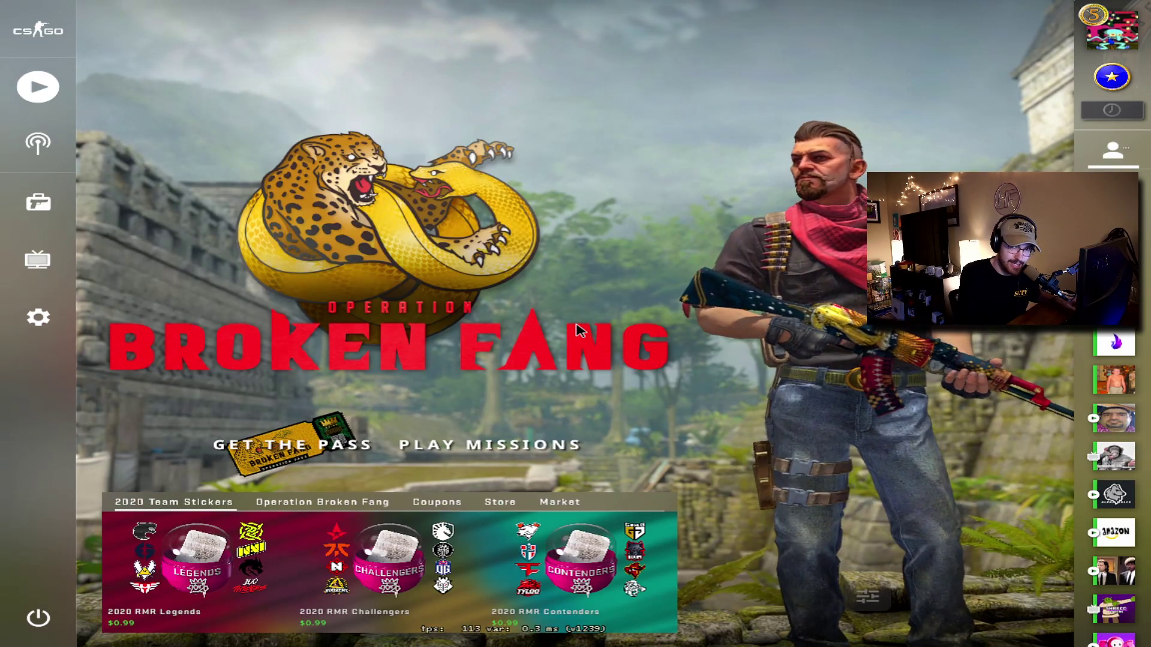
- Open the developer console and clear its output
key("grave")
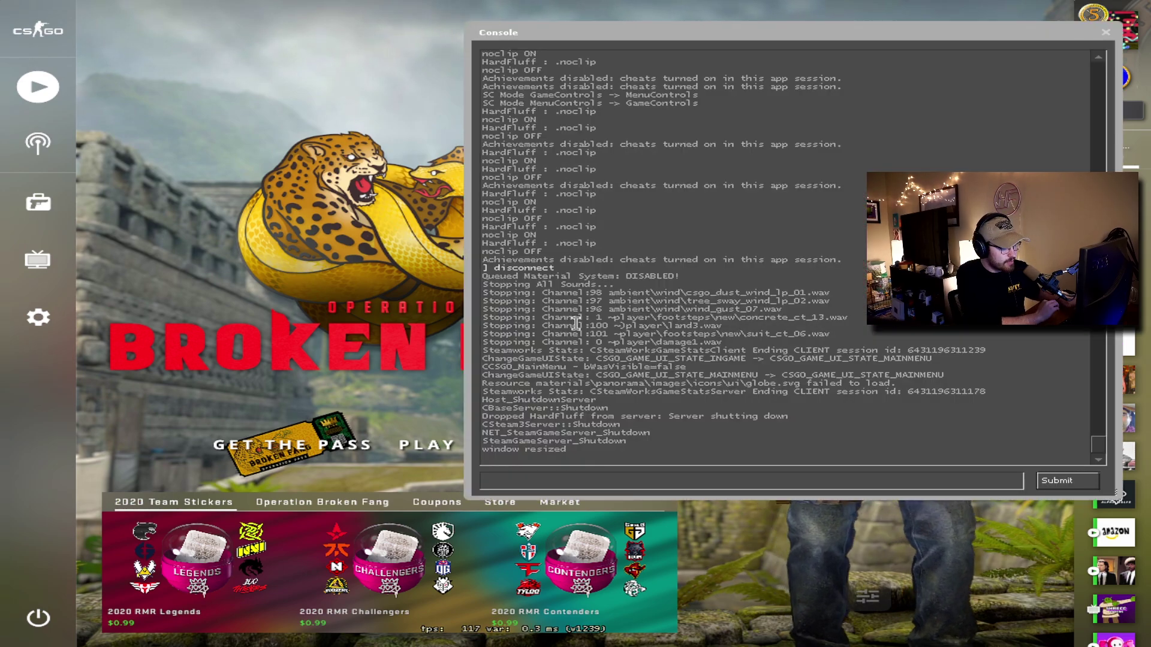
type("clear")
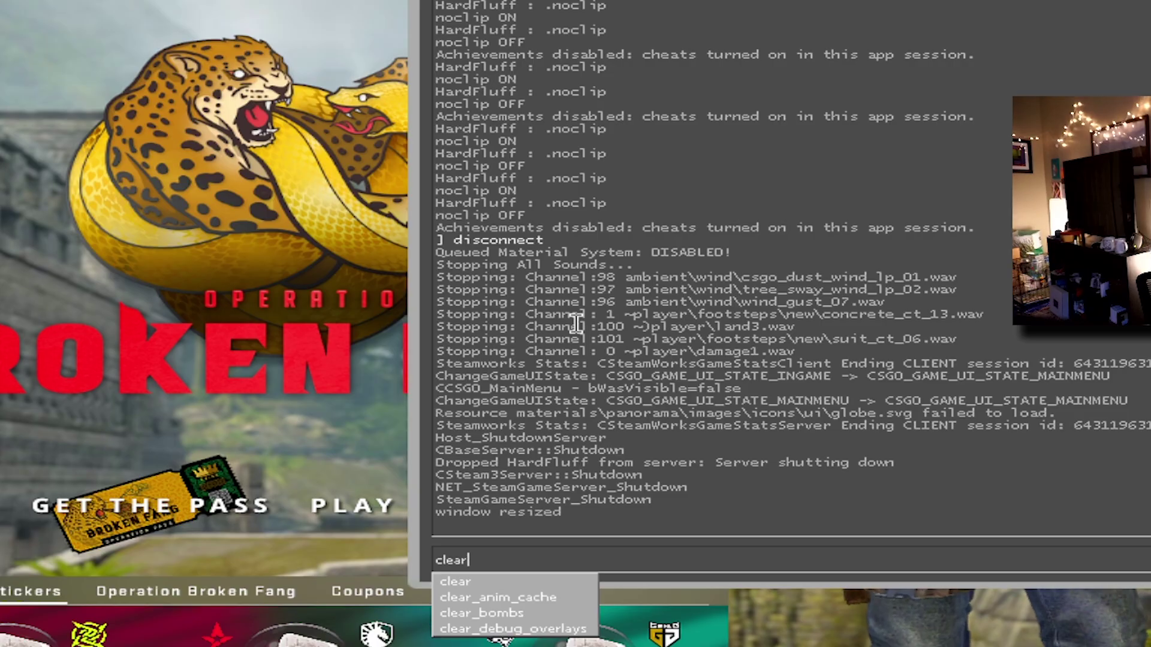
key("Return")
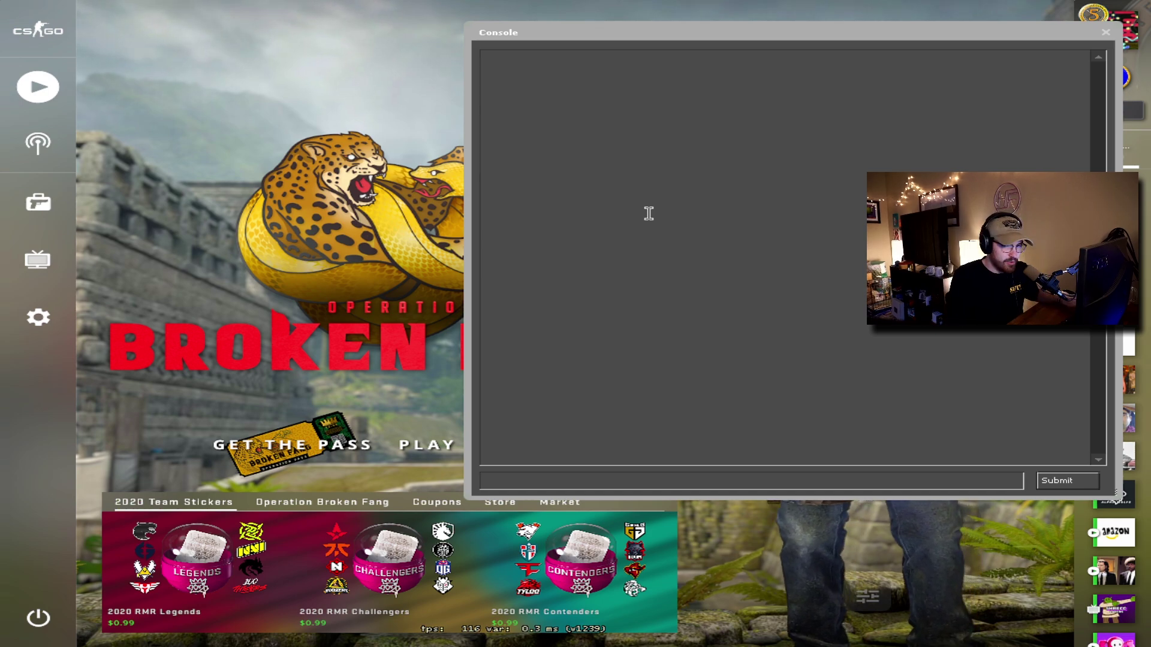
- Load the map de_mirage from the console and join the Terrorists
type("map de_mirag")
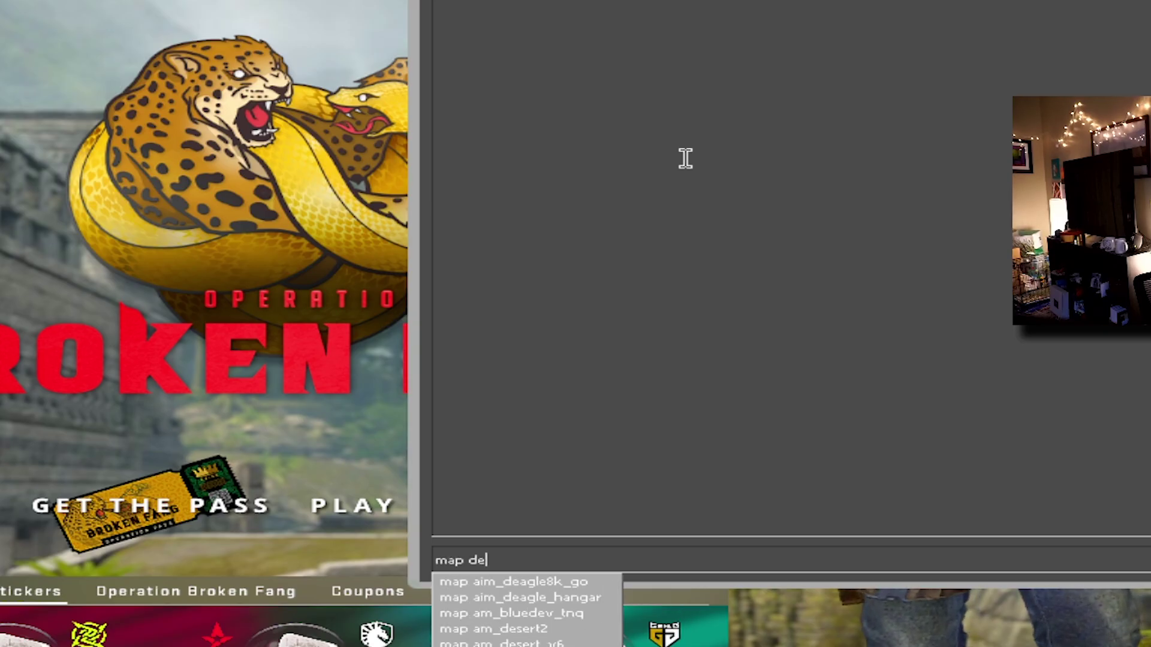
type("e")
key("Return")
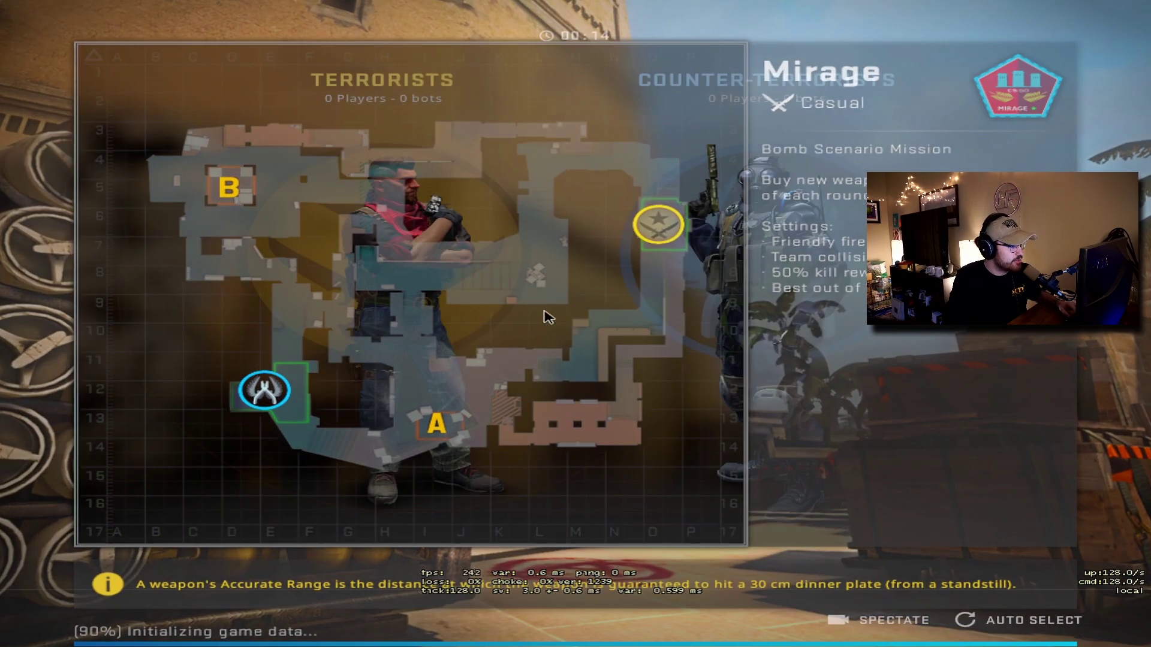
left_click(545, 316)
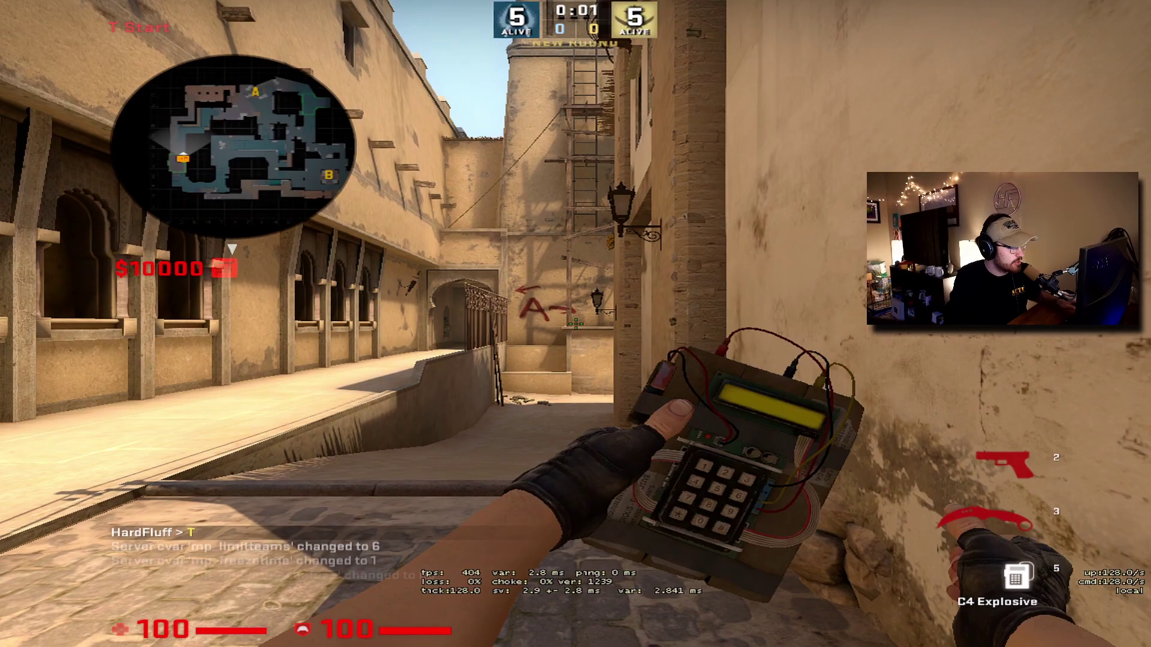
- Buy an AK-47 and a set of four grenades, and equip the knife
key("b")
key("4")
key("1")
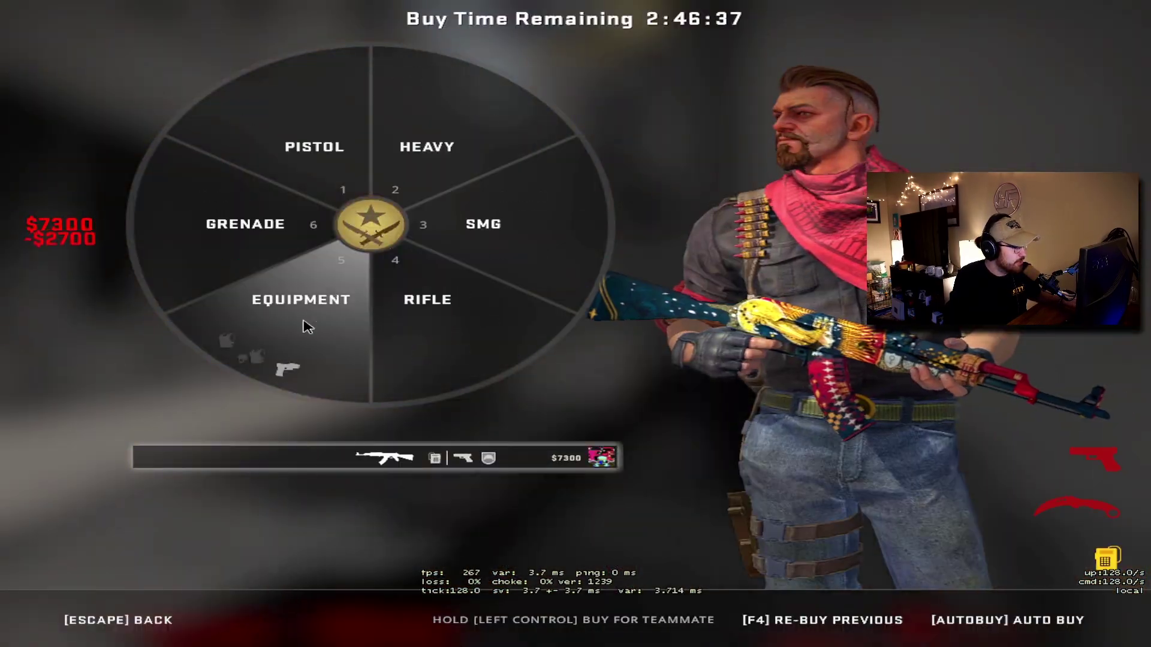
left_click(264, 234)
left_click(314, 160)
left_click(299, 312)
left_click(432, 317)
left_click(501, 249)
key("b")
key("3")
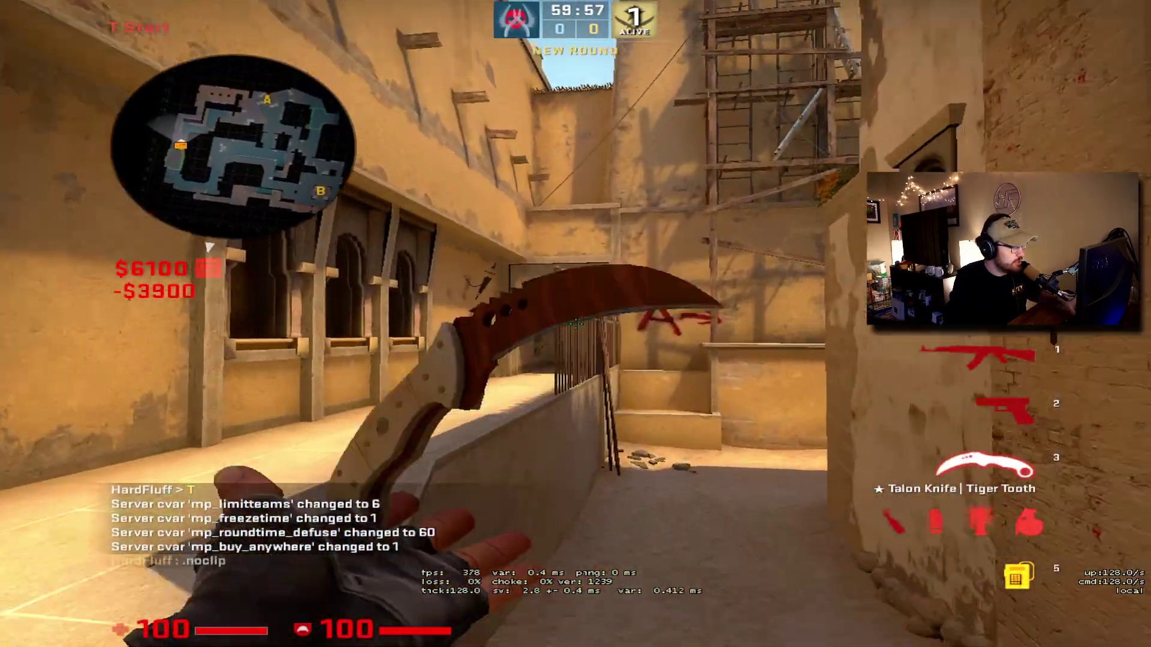
- Fly through the map with noclip to Bombsite A and throw a flashbang
key("w")
key("n")
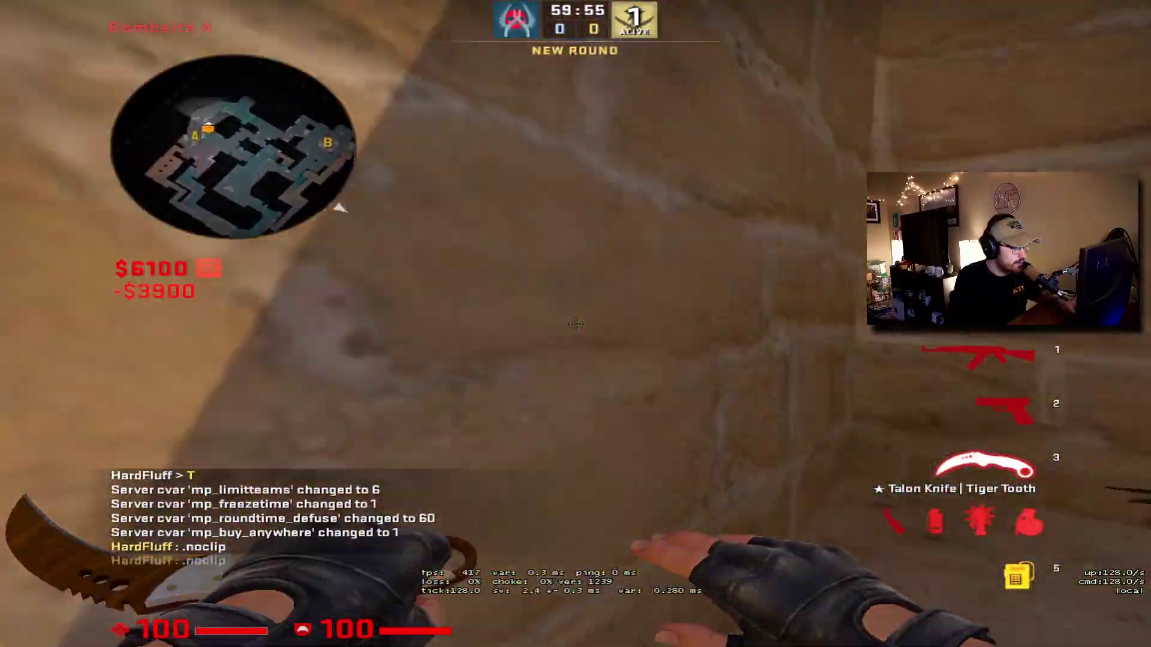
key("7")
left_click(576, 324)
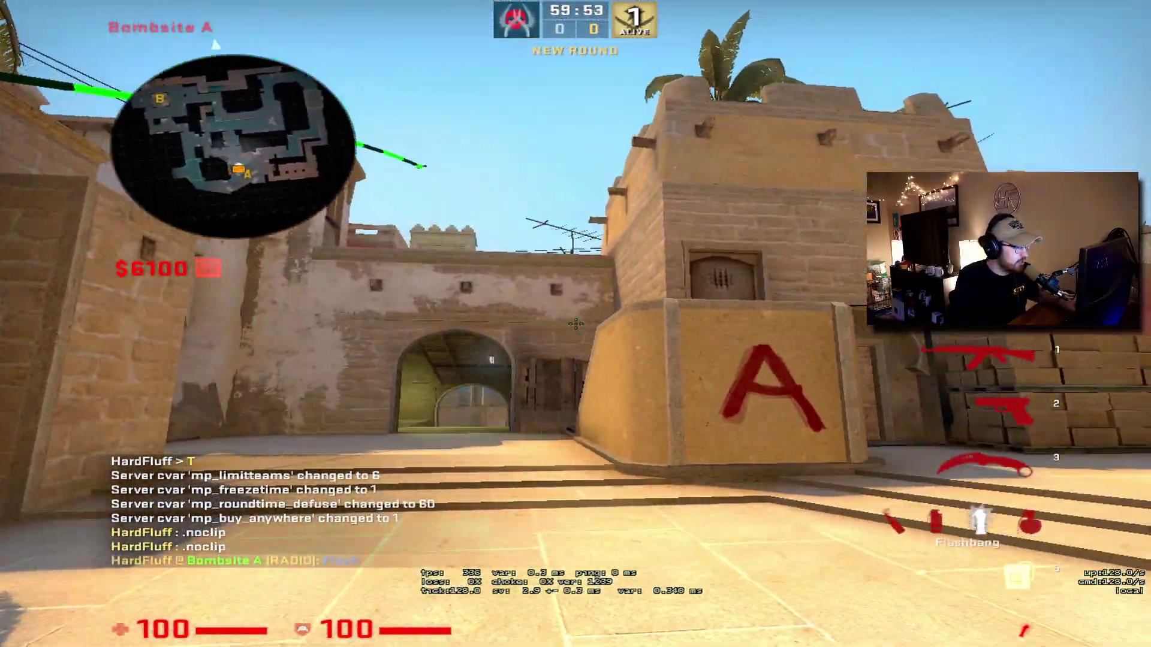
- Clear the developer console output while in the Mirage match
key("grave")
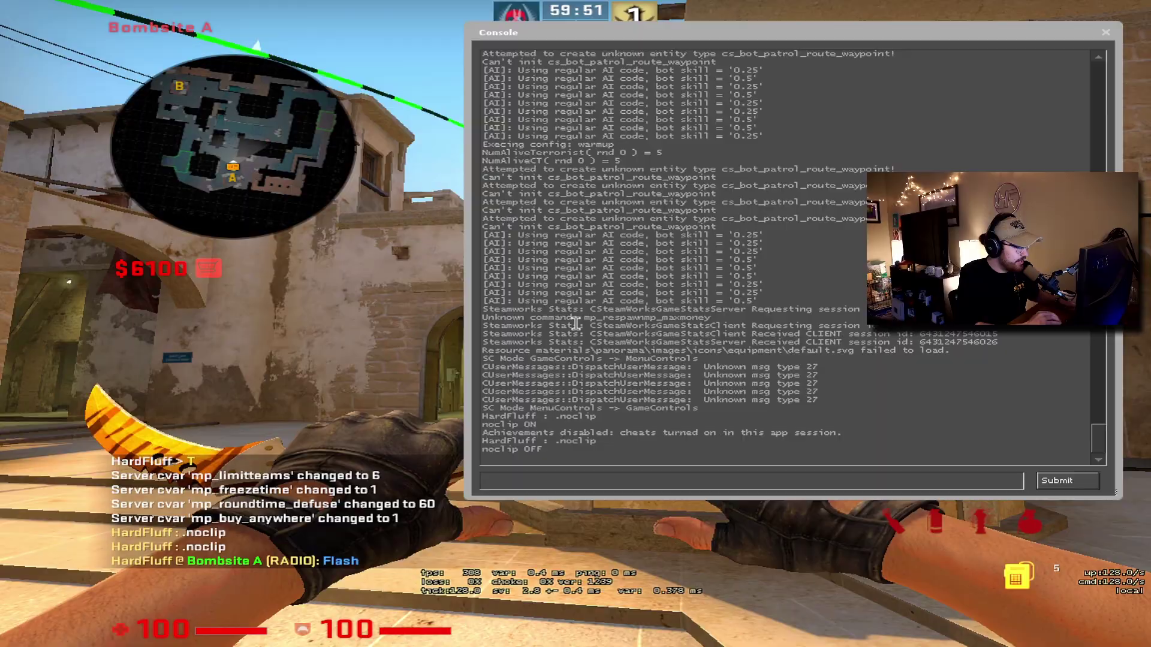
type("clear")
key("Return")
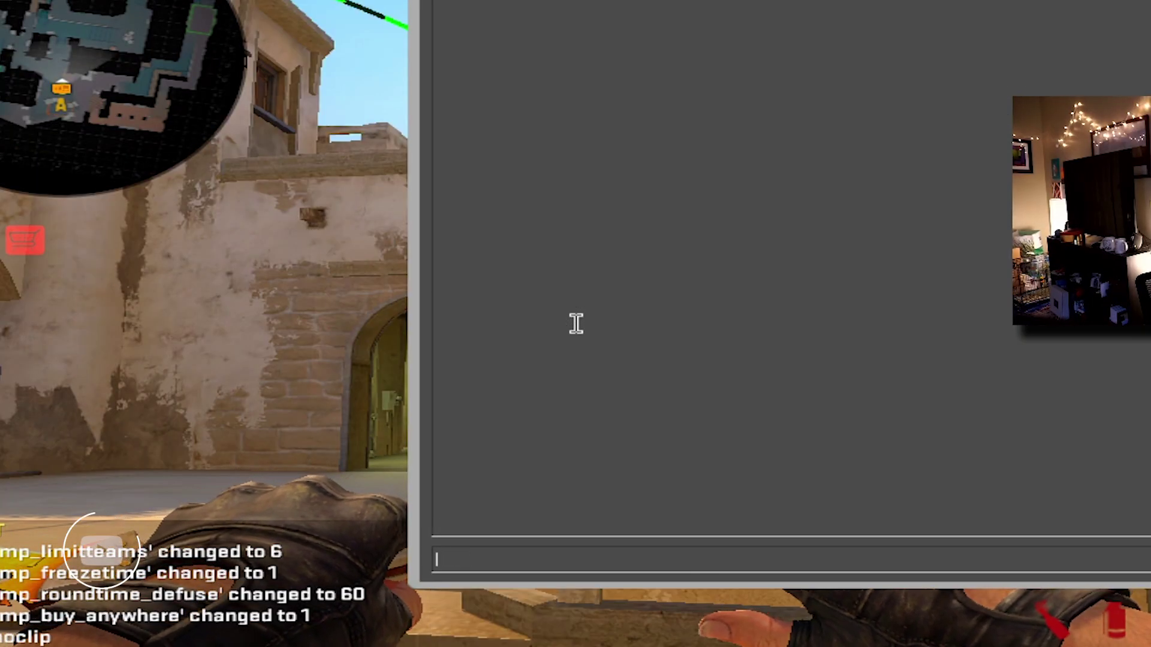
- Leave the local Mirage match with the disconnect command and close the console
type("dsd")
key("BackSpace")
key("BackSpace")
type("is")
key("Tab")
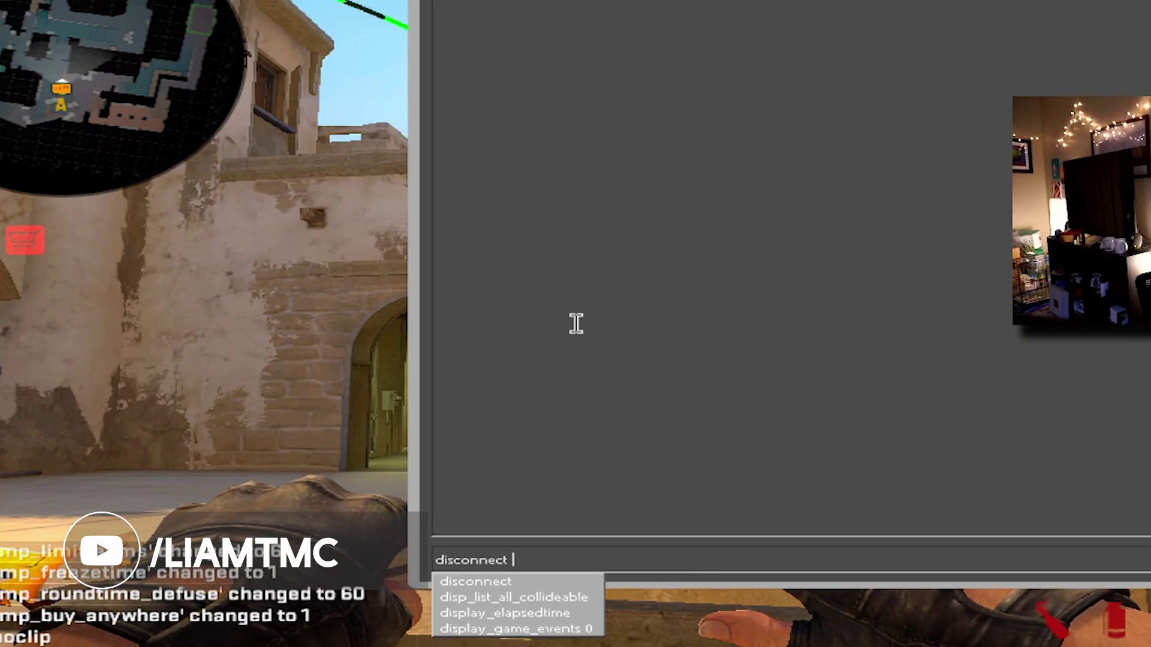
key("Return")
key("grave")
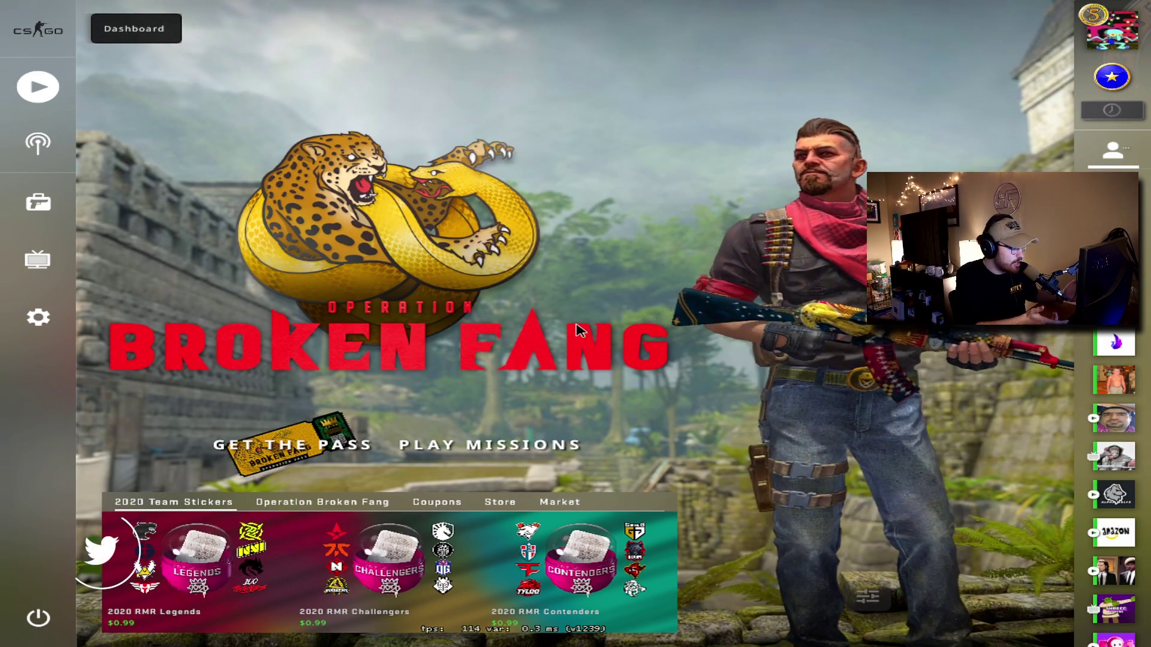
- Look up the volume variable in the developer console
key("grave")
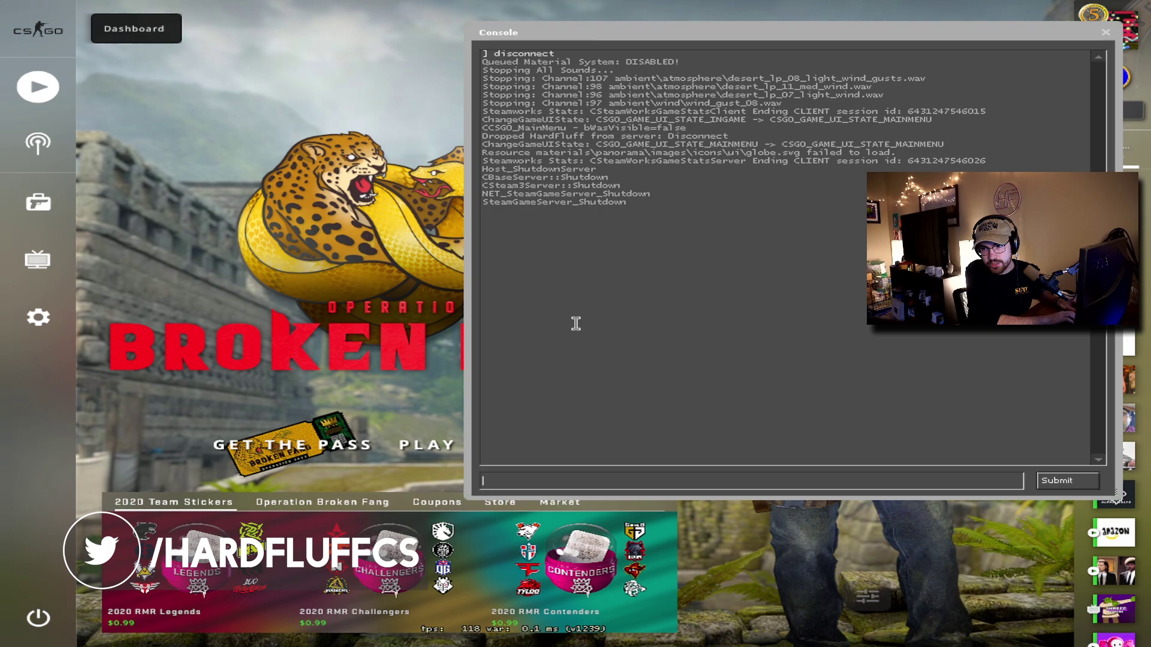
type("volume")
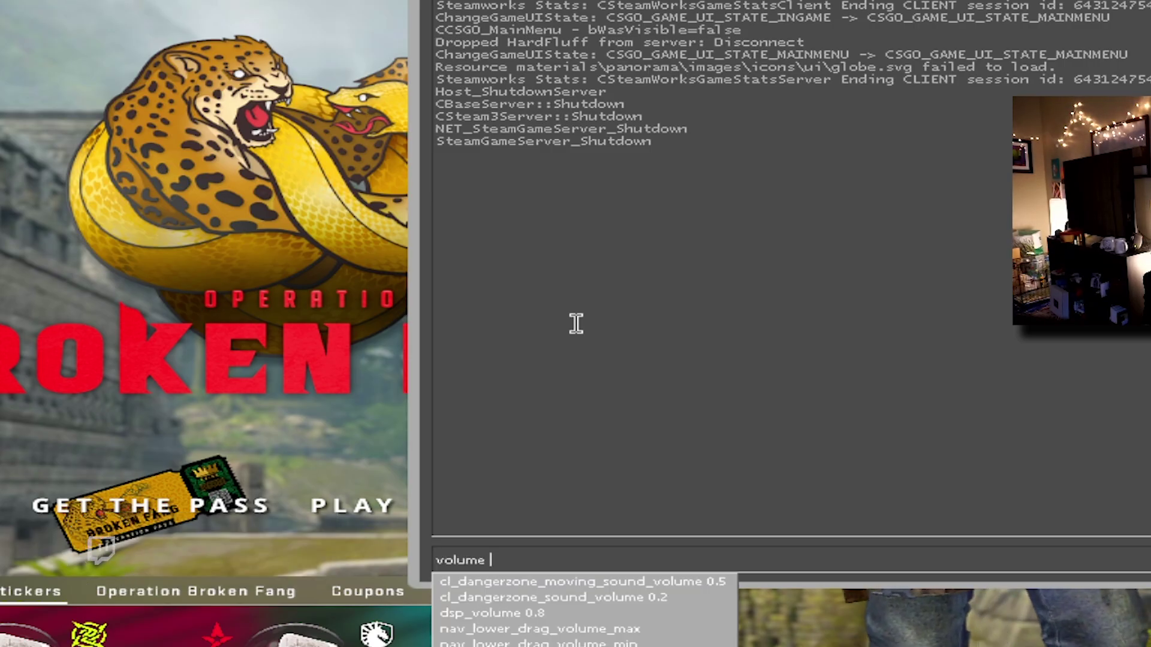
key("BackSpace")
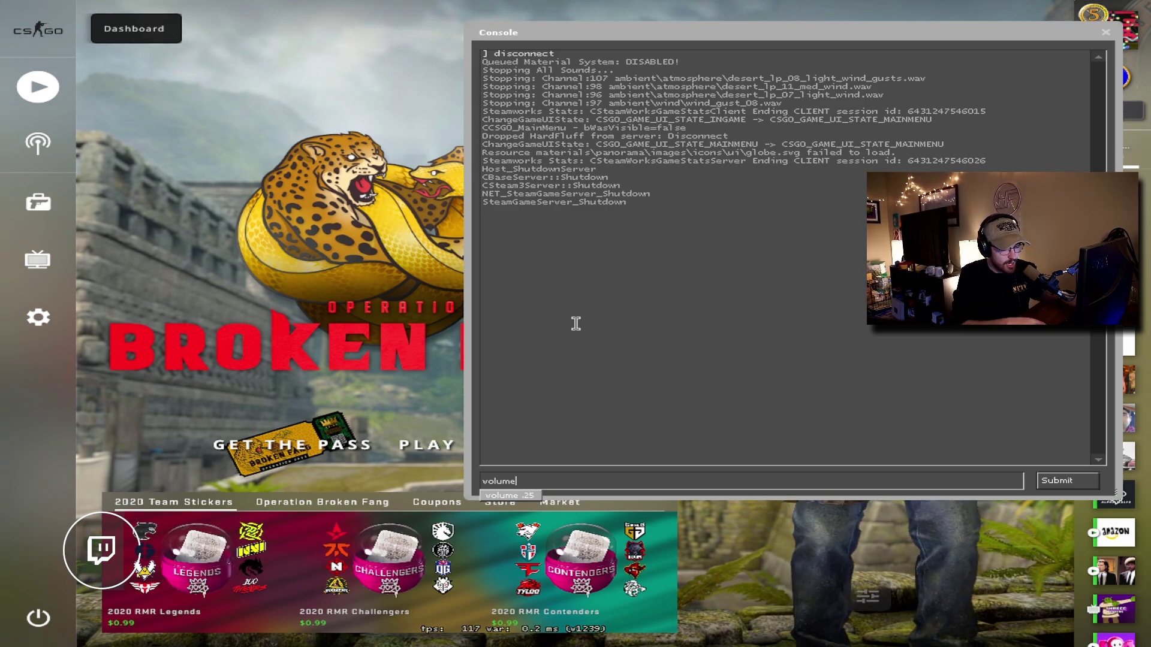
key("grave")
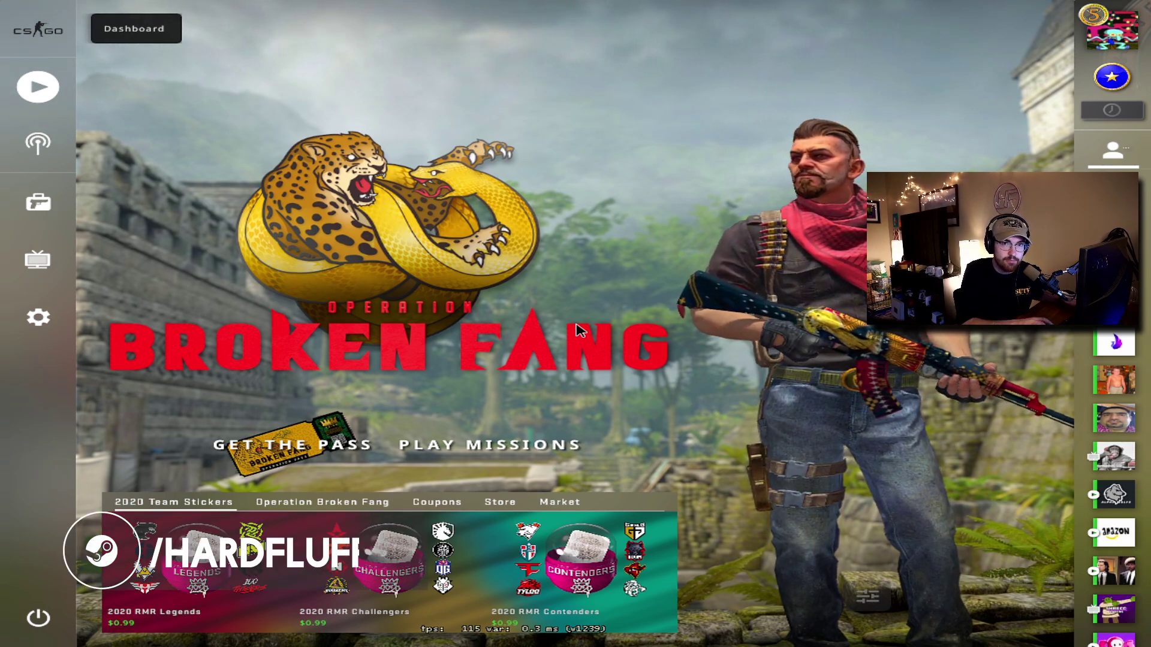
key("grave")
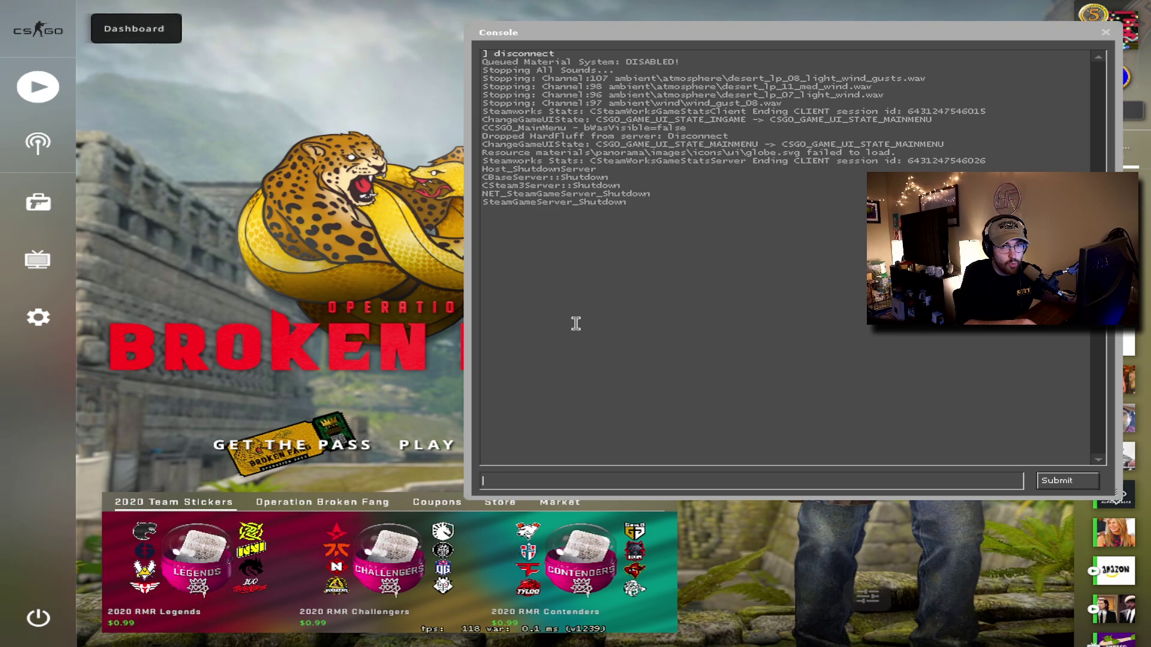
key("grave")
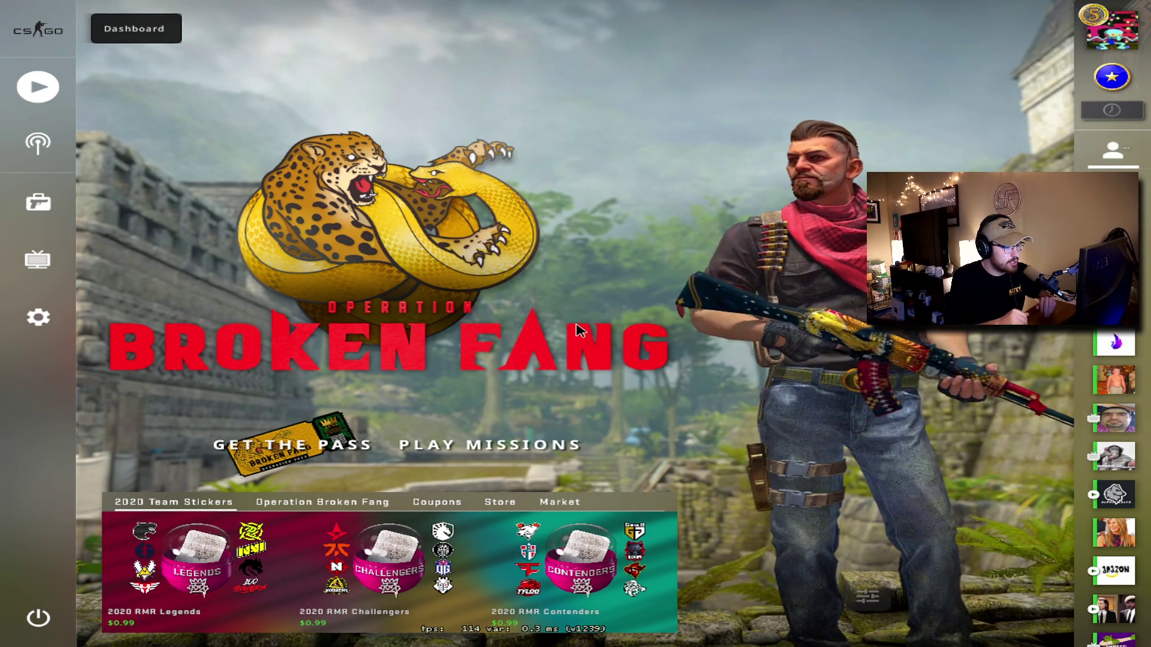
key("grave")
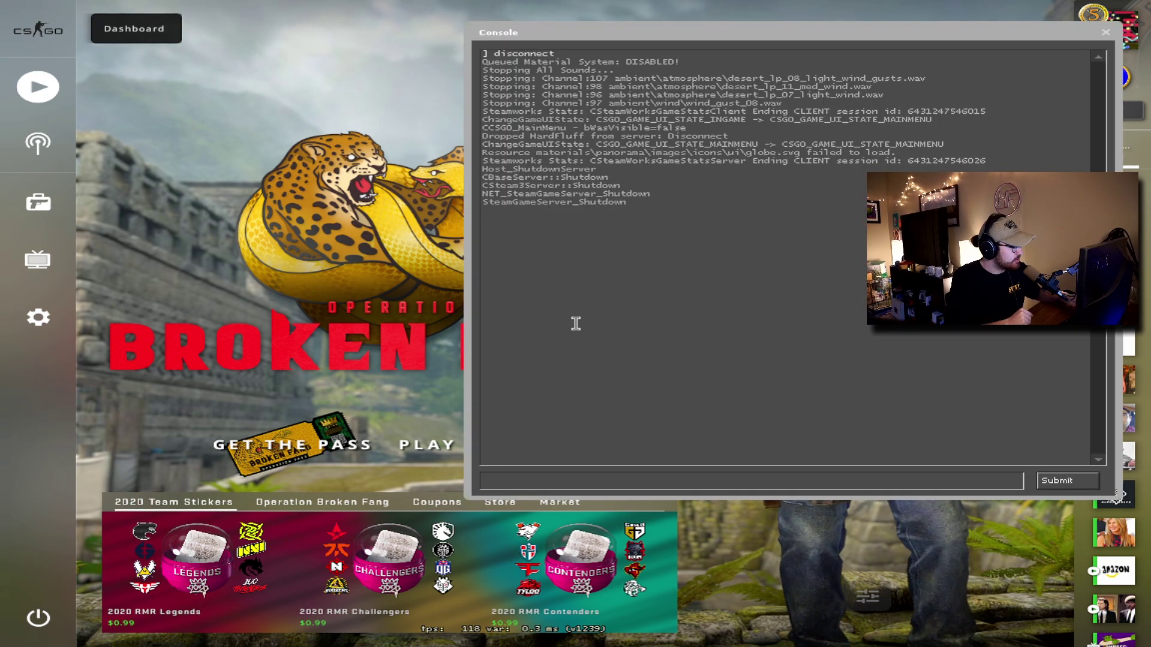
key("grave")
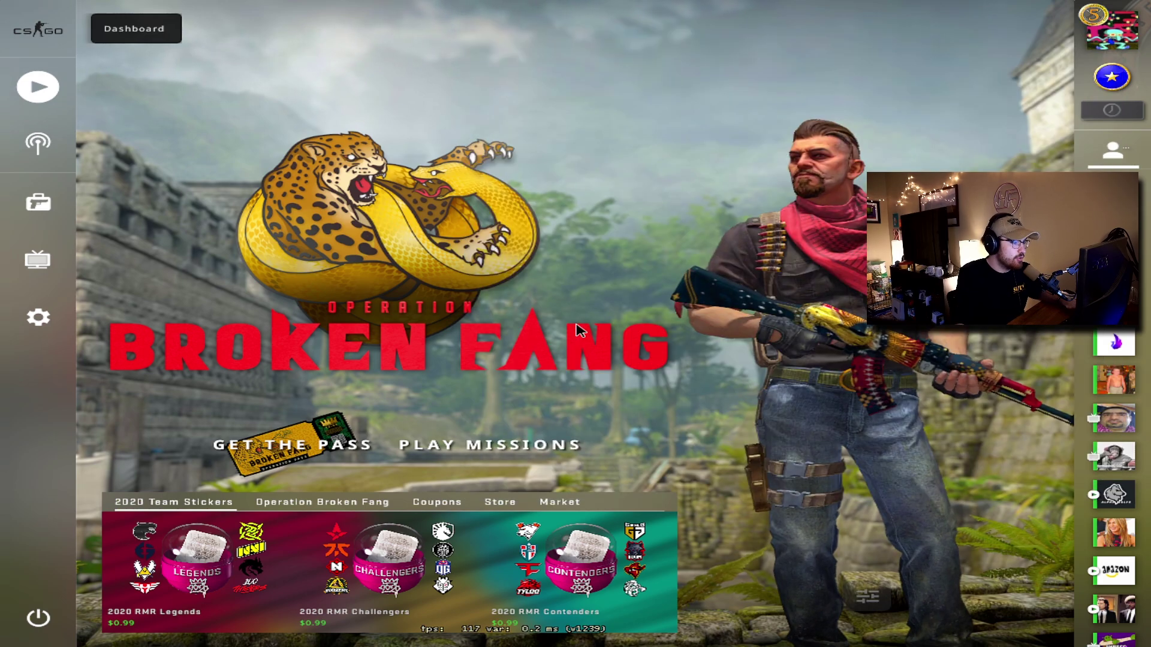
- Connect to a community server running Mirage and join the Terrorists
left_click(31, 93)
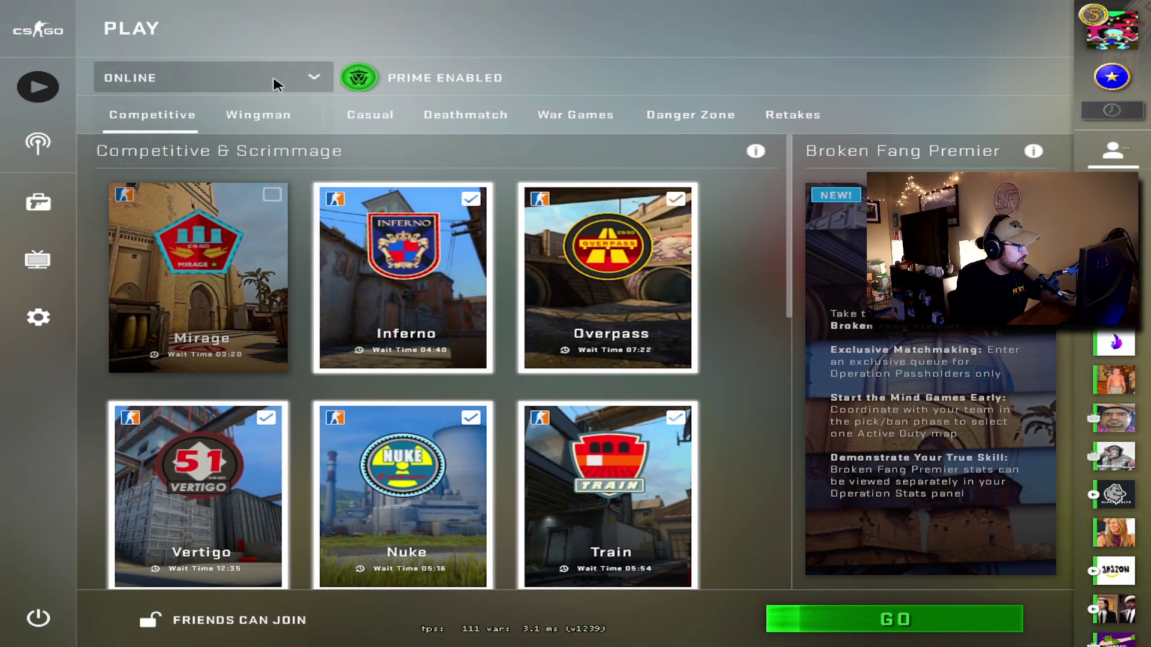
left_click(275, 85)
left_click(150, 209)
double_click(624, 230)
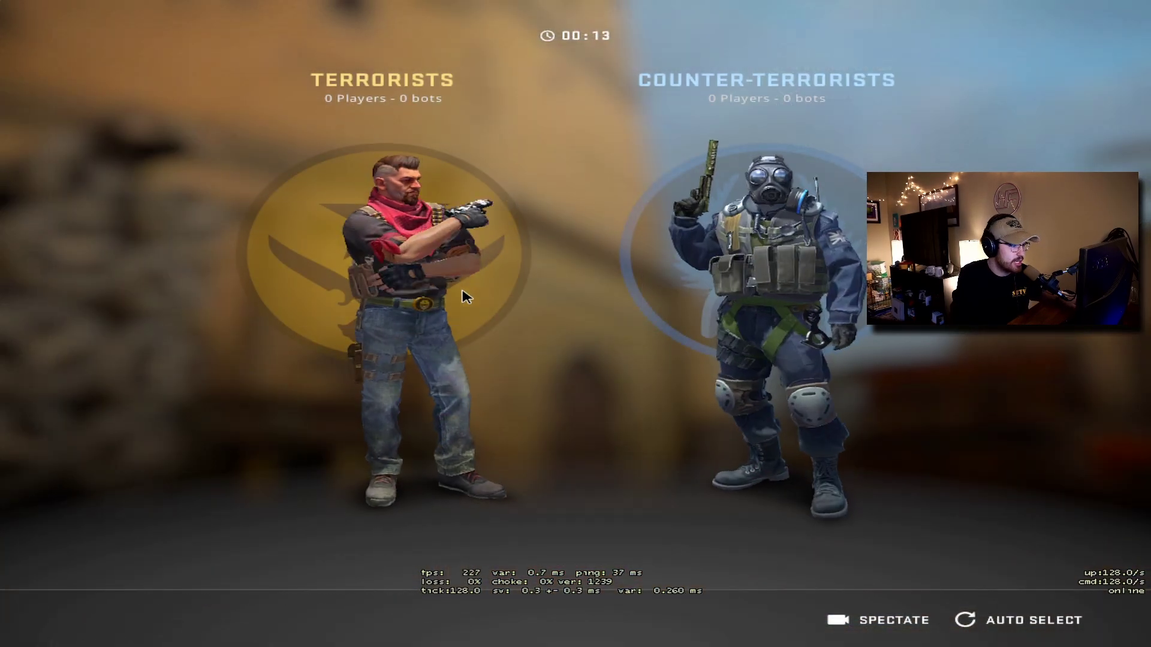
left_click(466, 298)
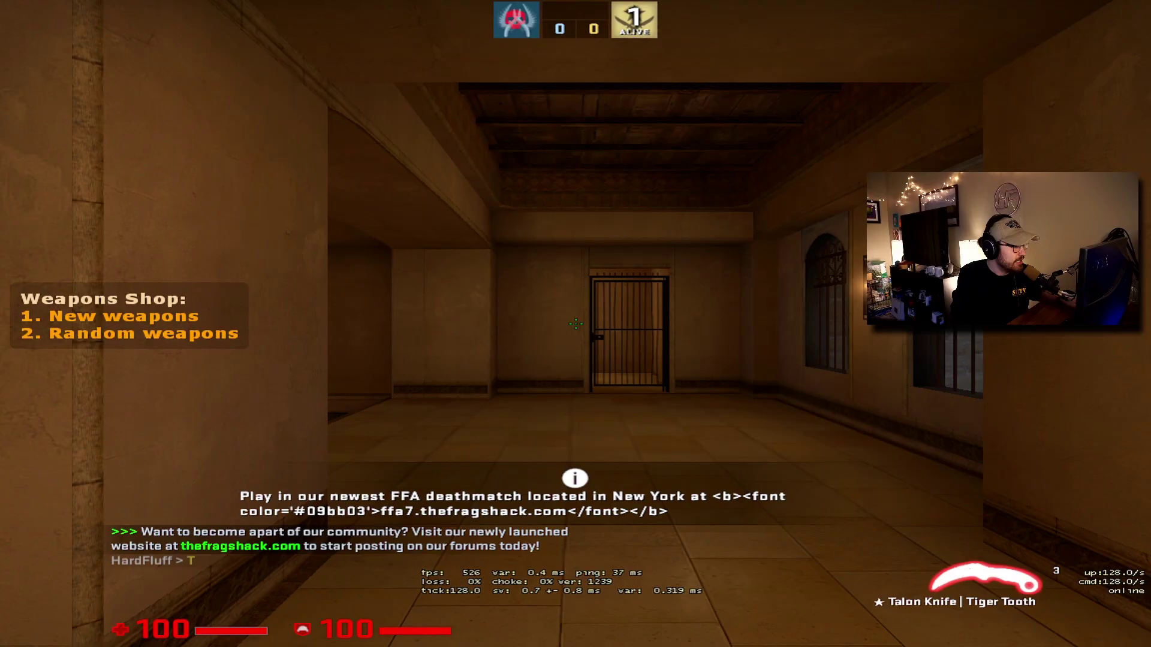
- Reconnect to the community server with the retry command and rejoin the Terrorists
key("grave")
type("retry")
key("Return")
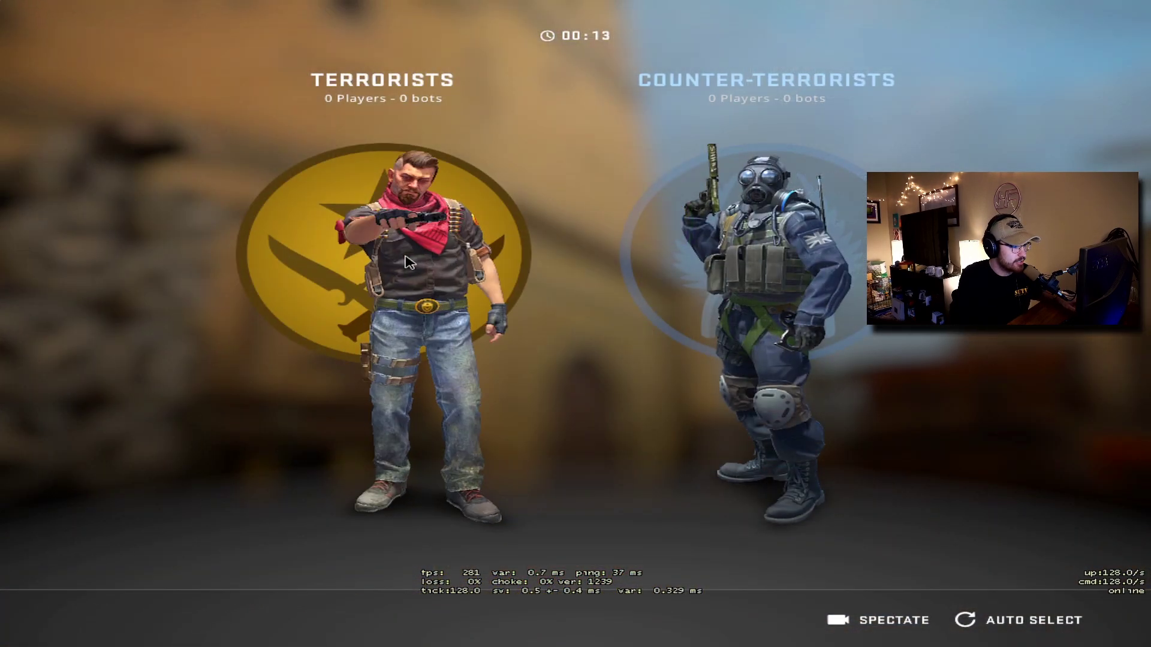
left_click(412, 288)
- Try to record a demo named 1 with the record command, and issue the stop command
key("w")
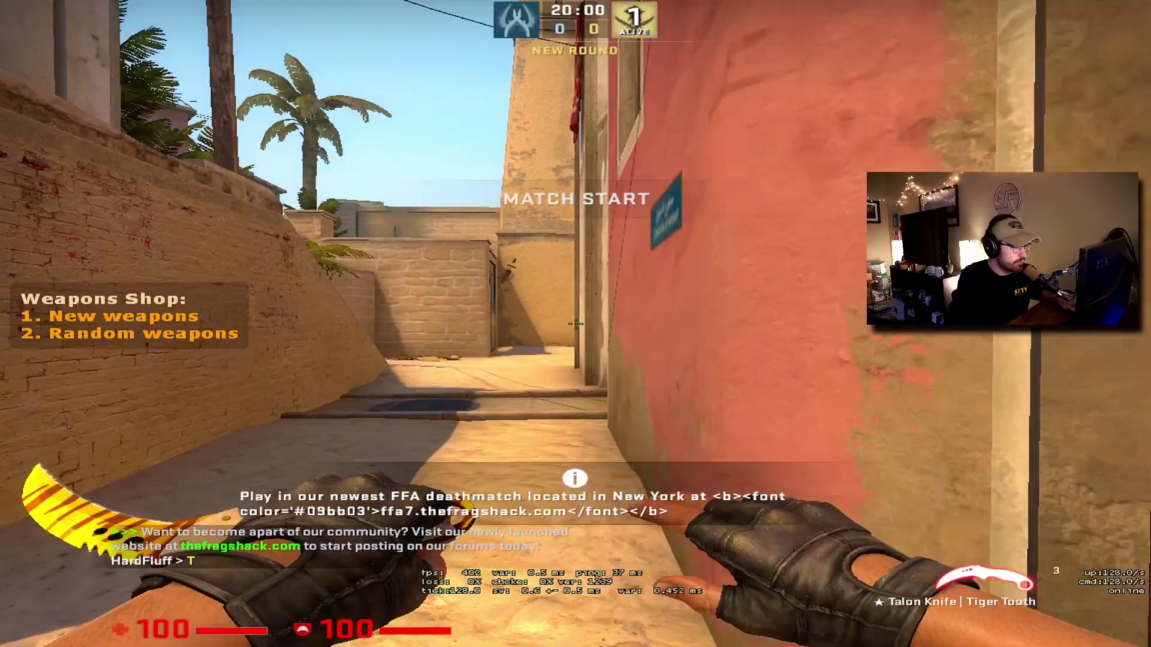
key("d")
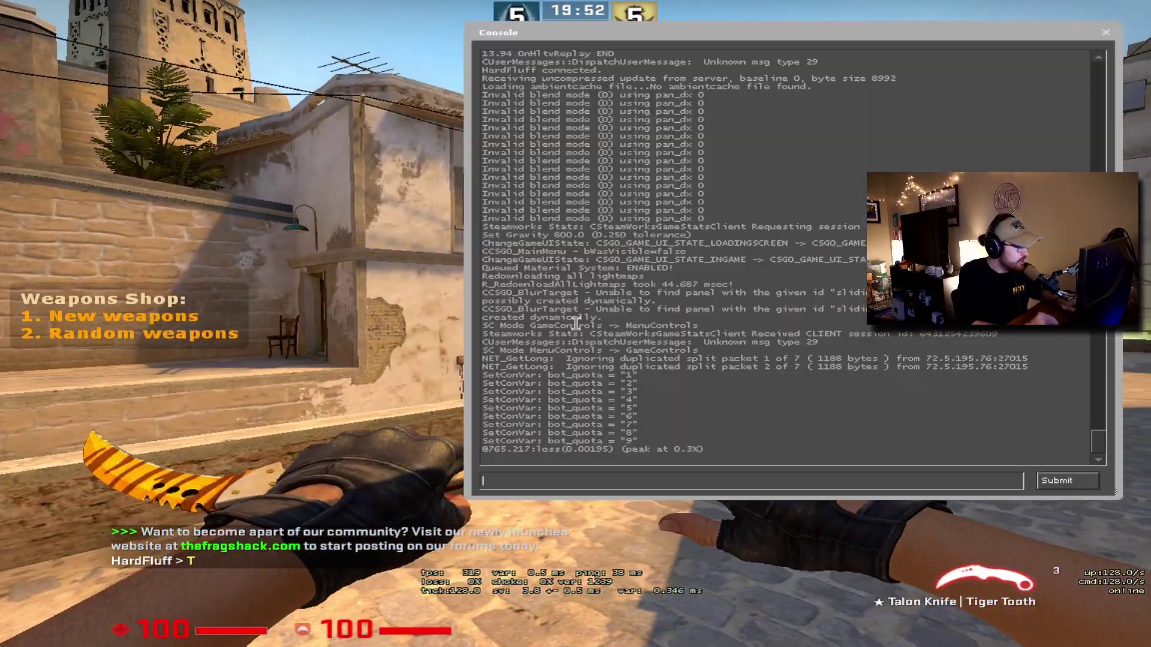
type("r")
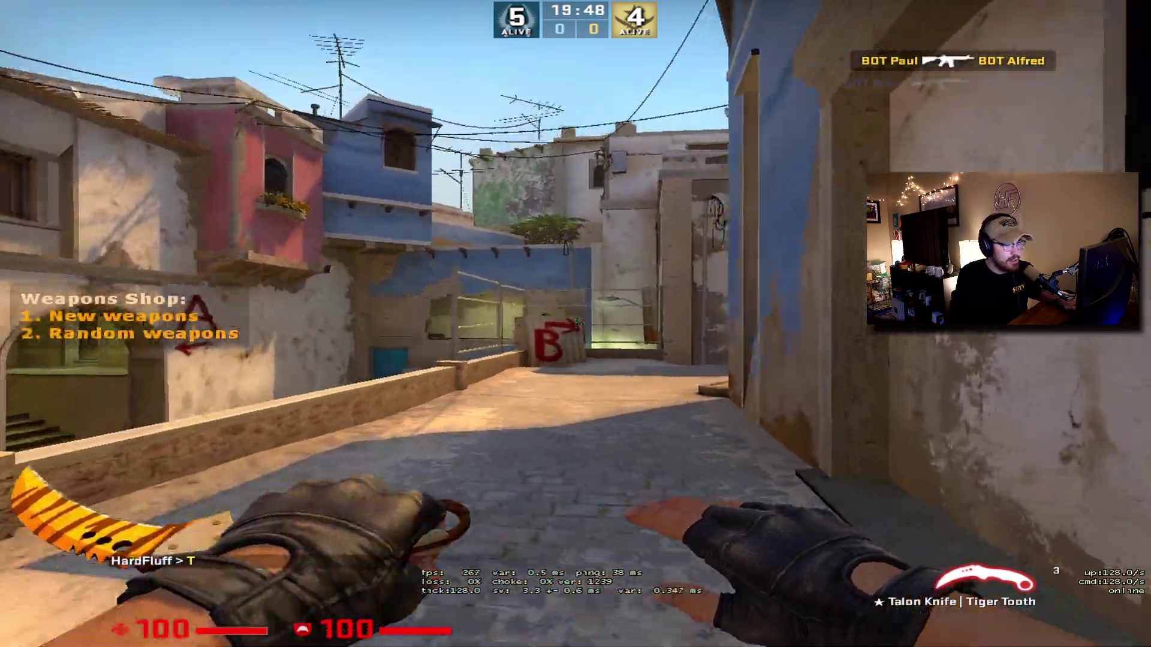
key("w")
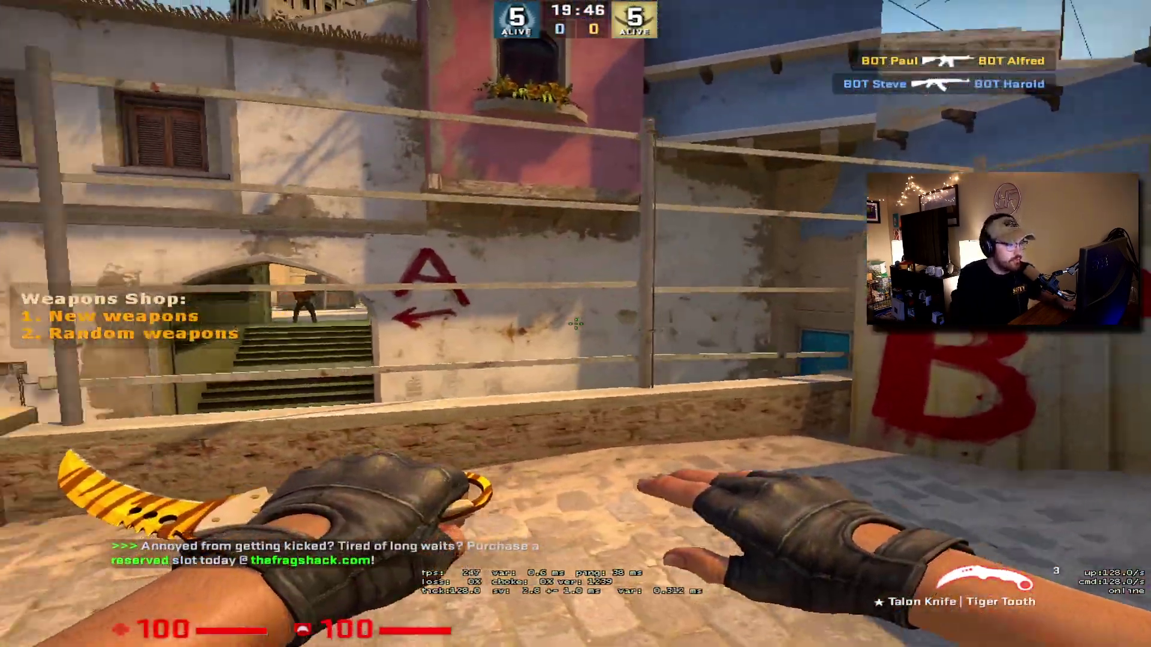
left_click(576, 324)
key("space")
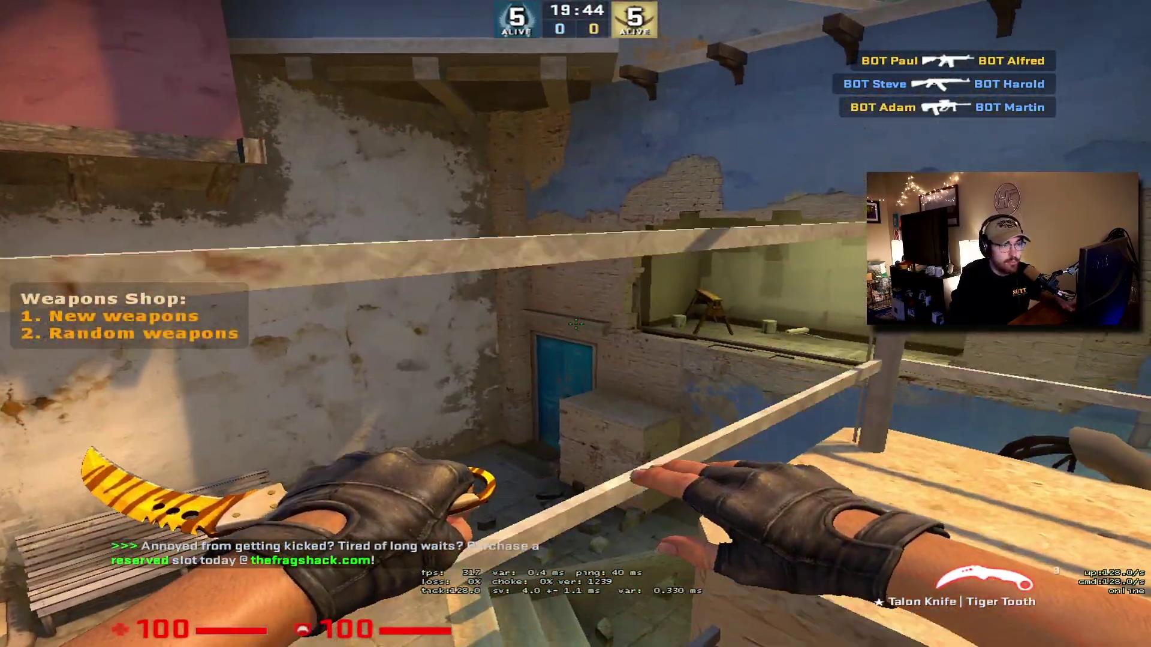
key("space")
key("space")
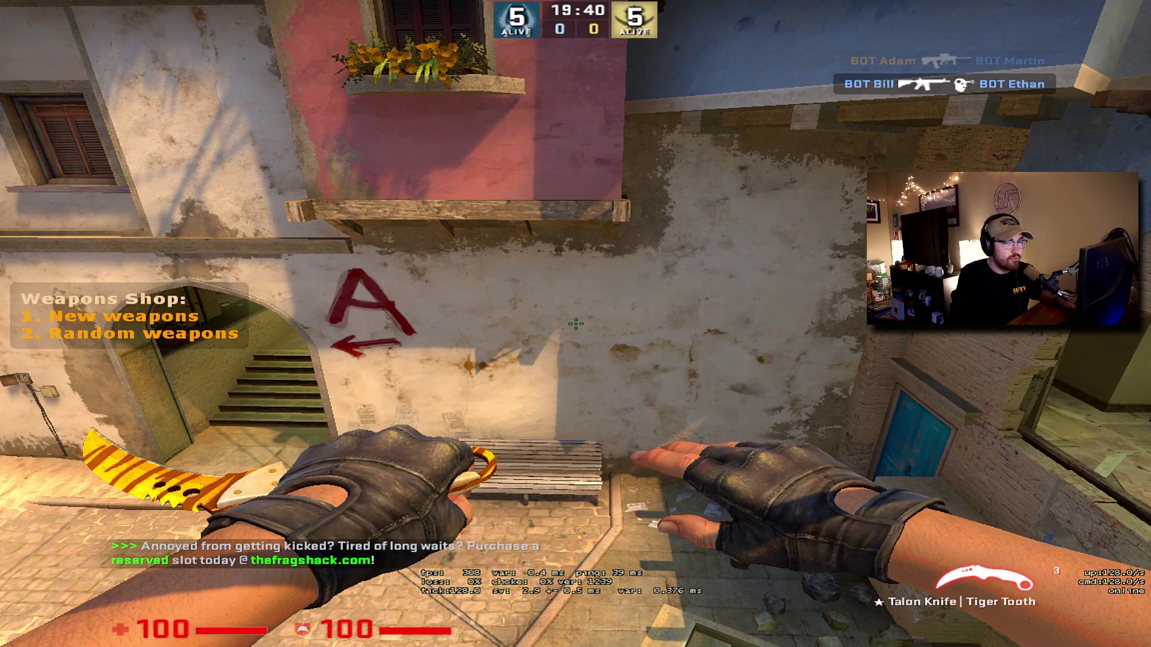
- Disconnect from the community server through the console, and clear the console output
key("grave")
type("dis")
key("Down")
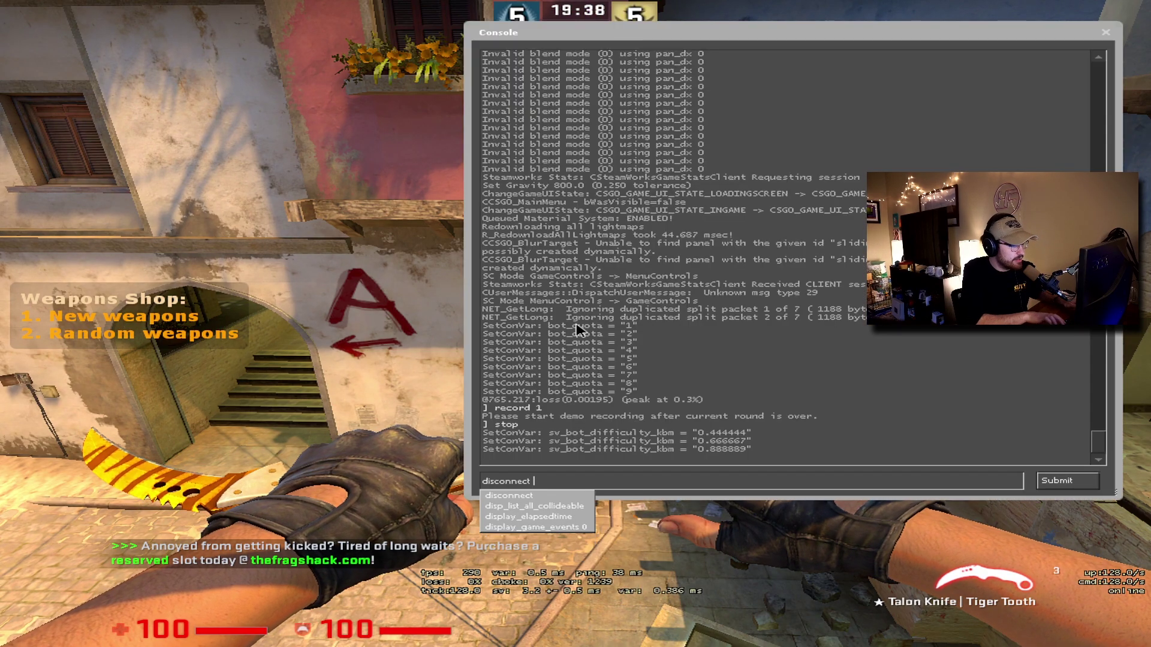
key("Return")
type("clear")
key("Return")
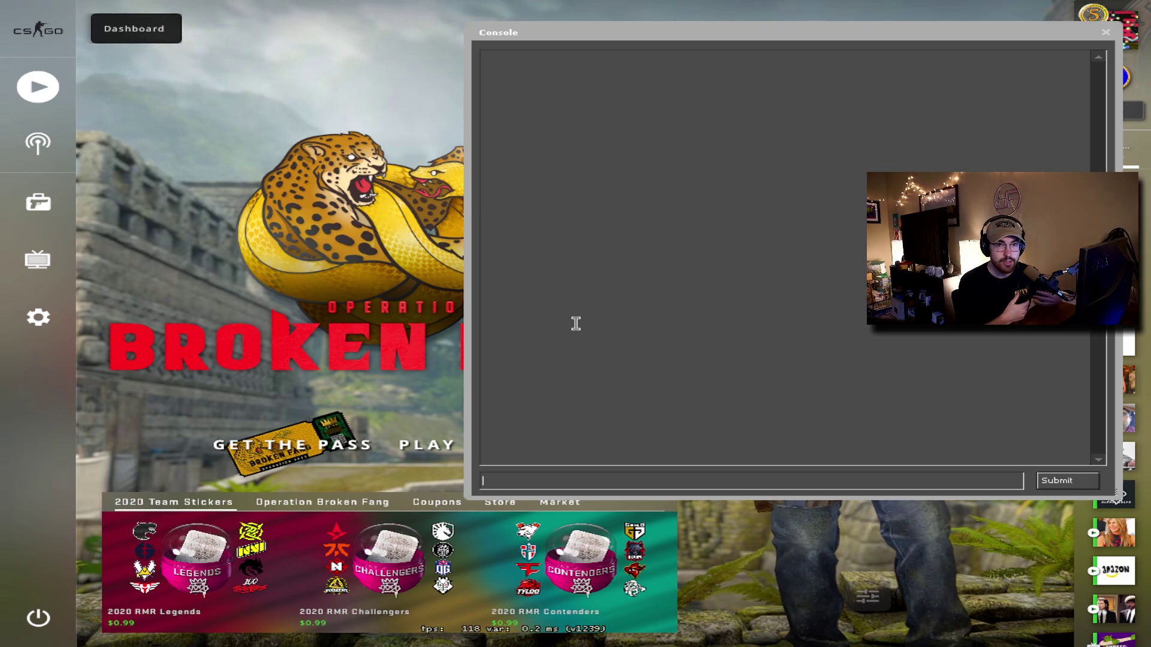
key("grave")
- Open the game settings, and clear the developer console output with the clear command
left_click(37, 317)
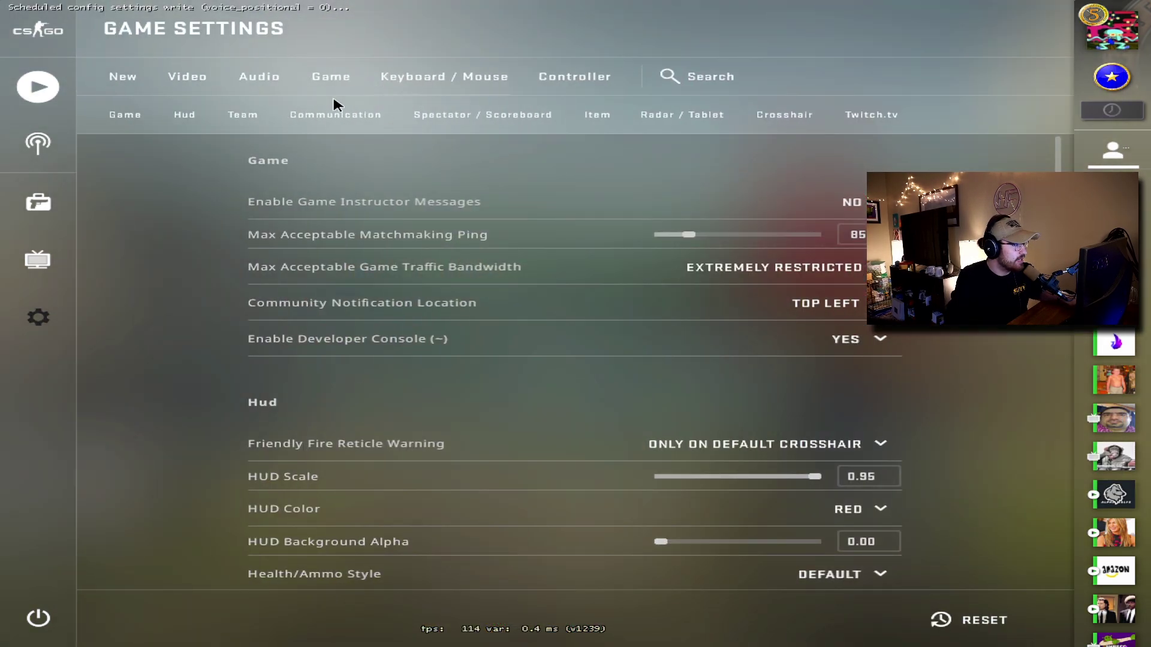
key("grave")
type("clear")
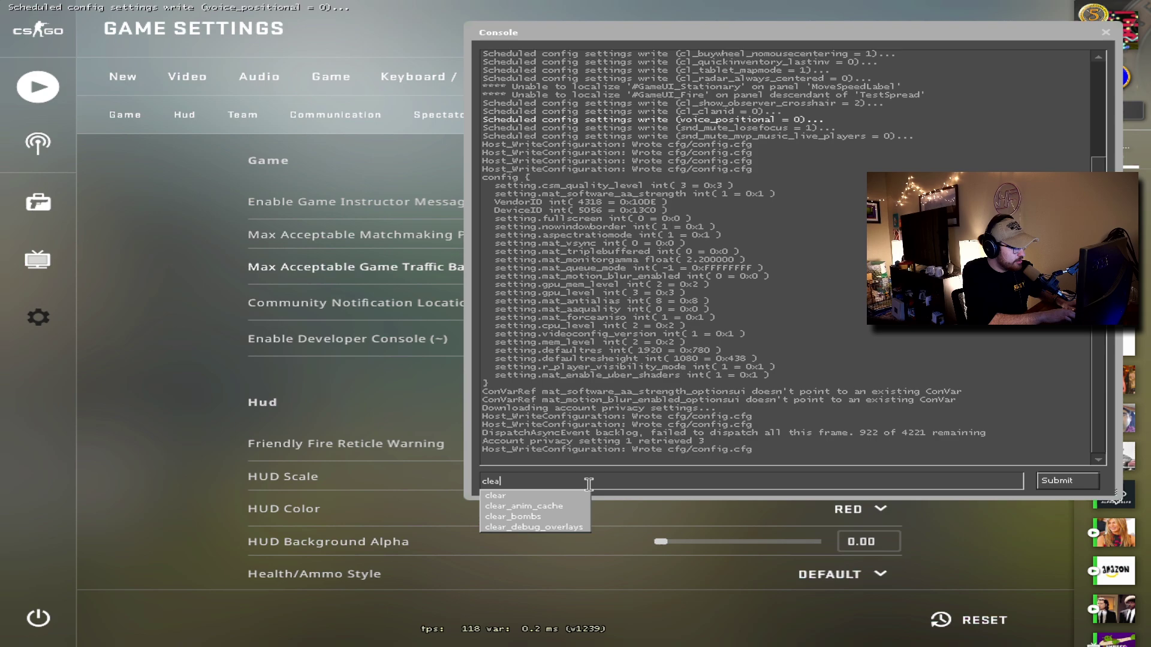
key("Return")
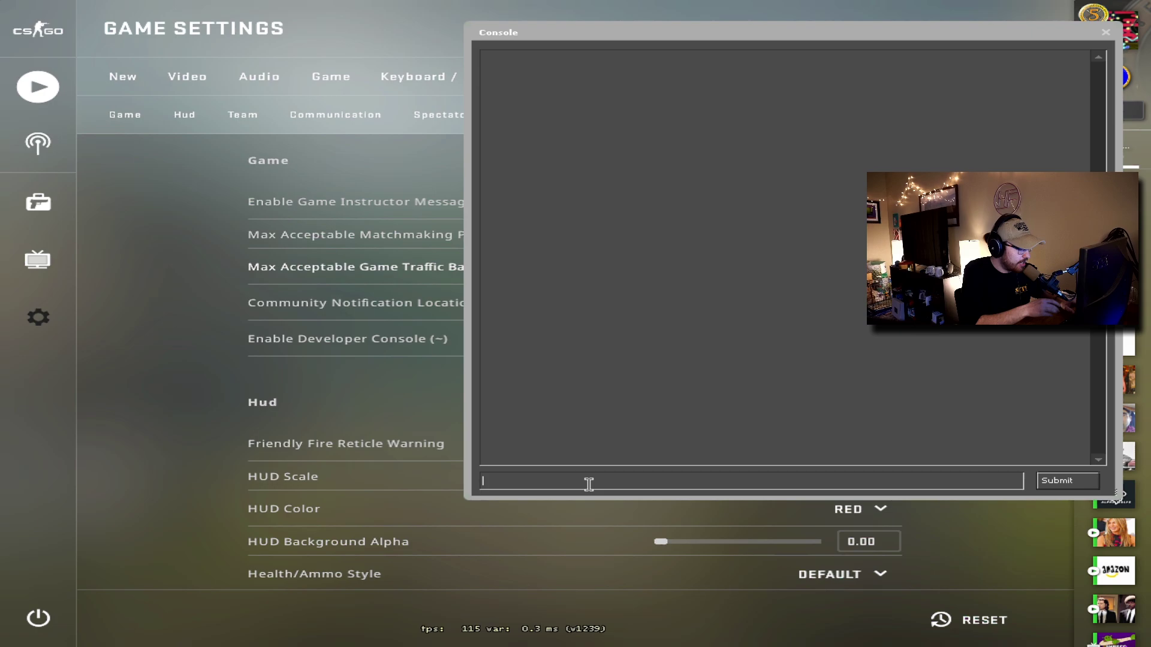
- Bind the "-" key to "say git gud" through the console
type("bind ")
type("\"-\" \"say git gud")
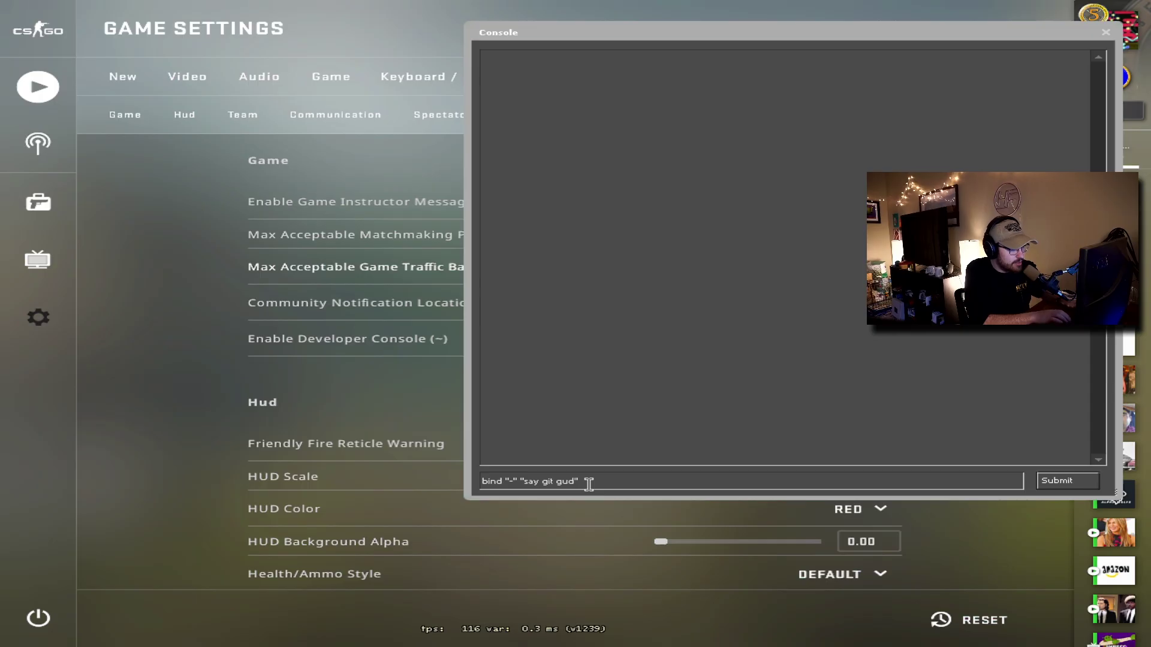
key("Return")
- Load de_mirage with the map command and take out the C4 Explosive
type("map de_mirage")
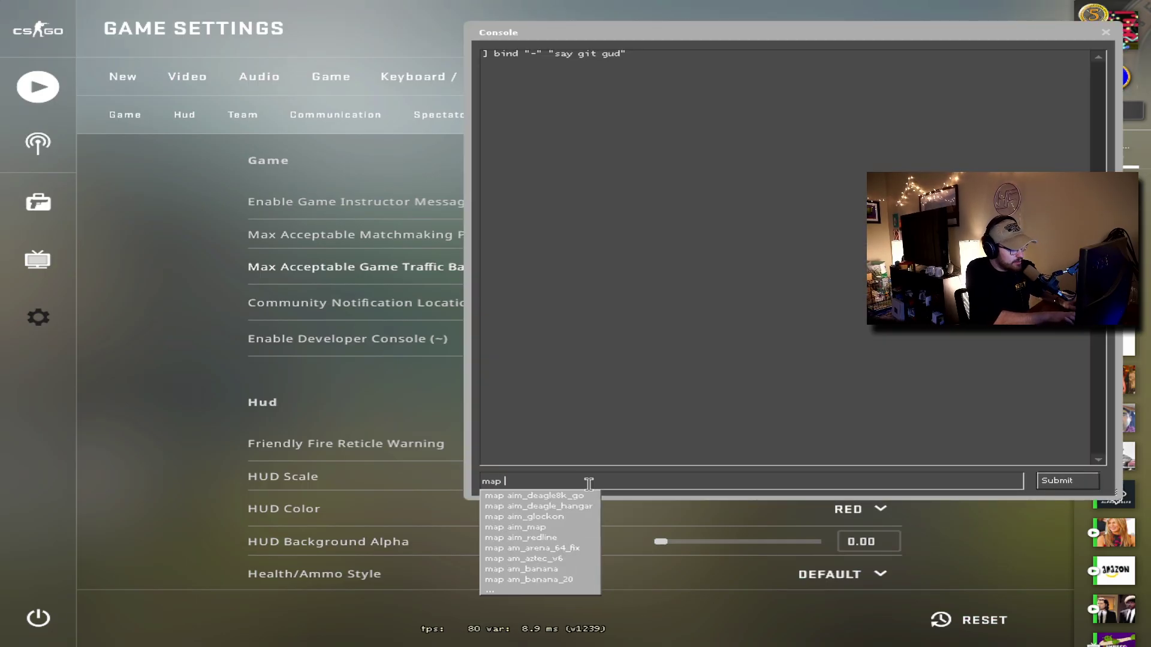
key("Return")
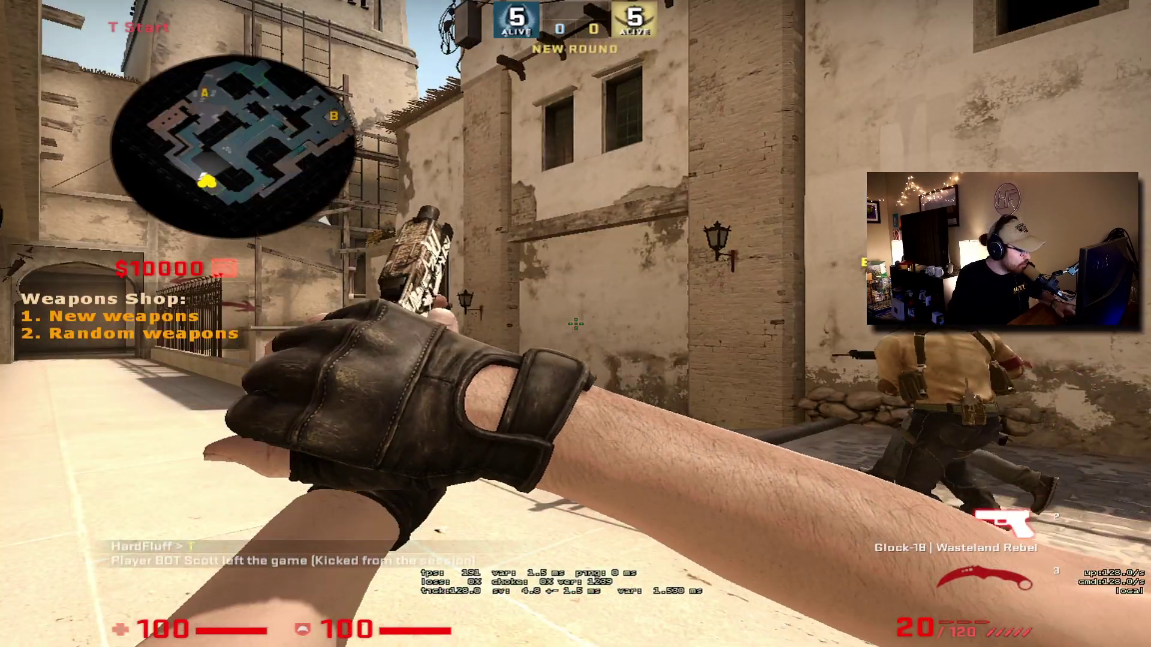
key("5")
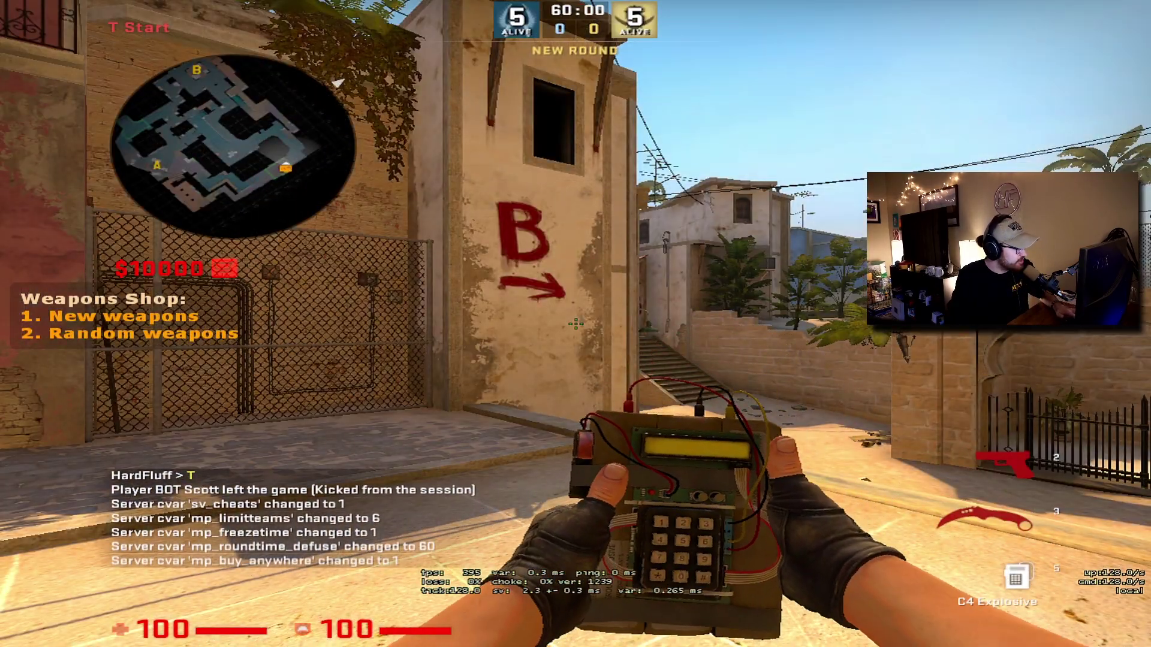
- Test the new bind by sending the git gud chat message several times, and kill the bots
key("p")
key("p")
key("p")
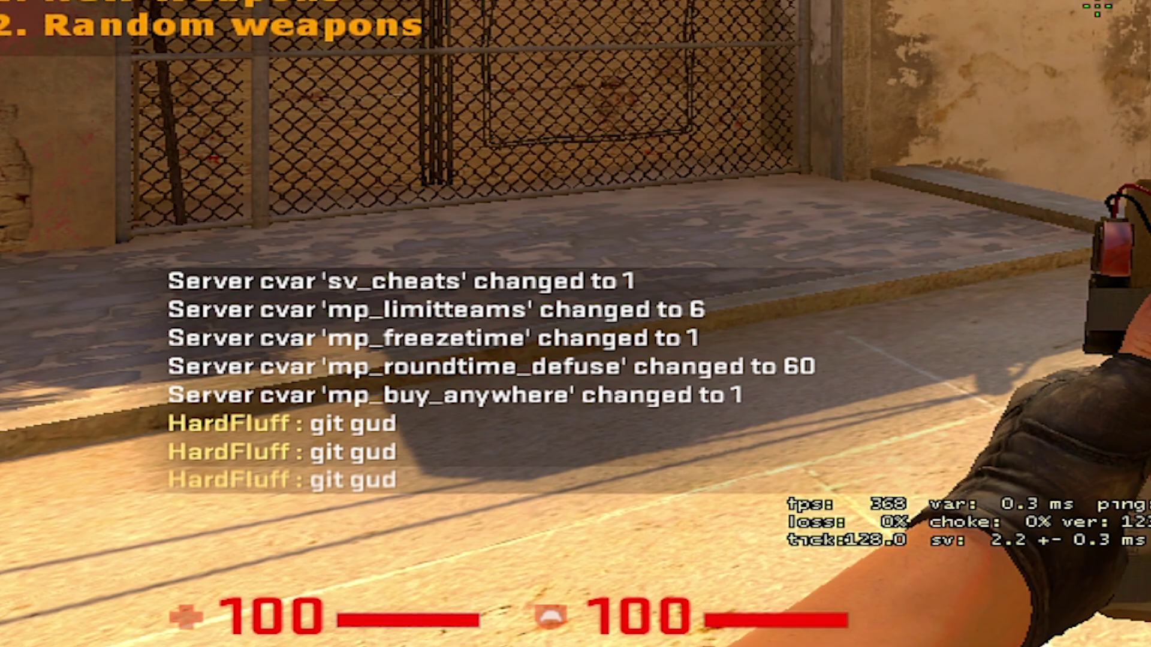
key("k")
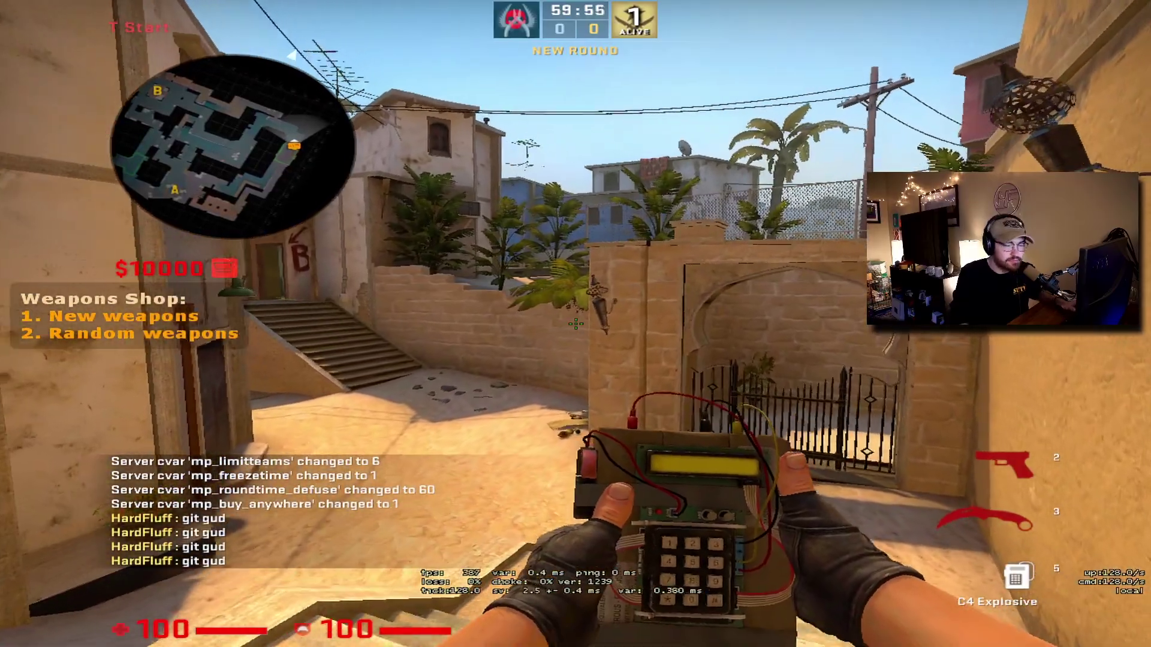
- Remove the binding from the - key with the unbind command and return to the match
key("grave")
type("unbind")
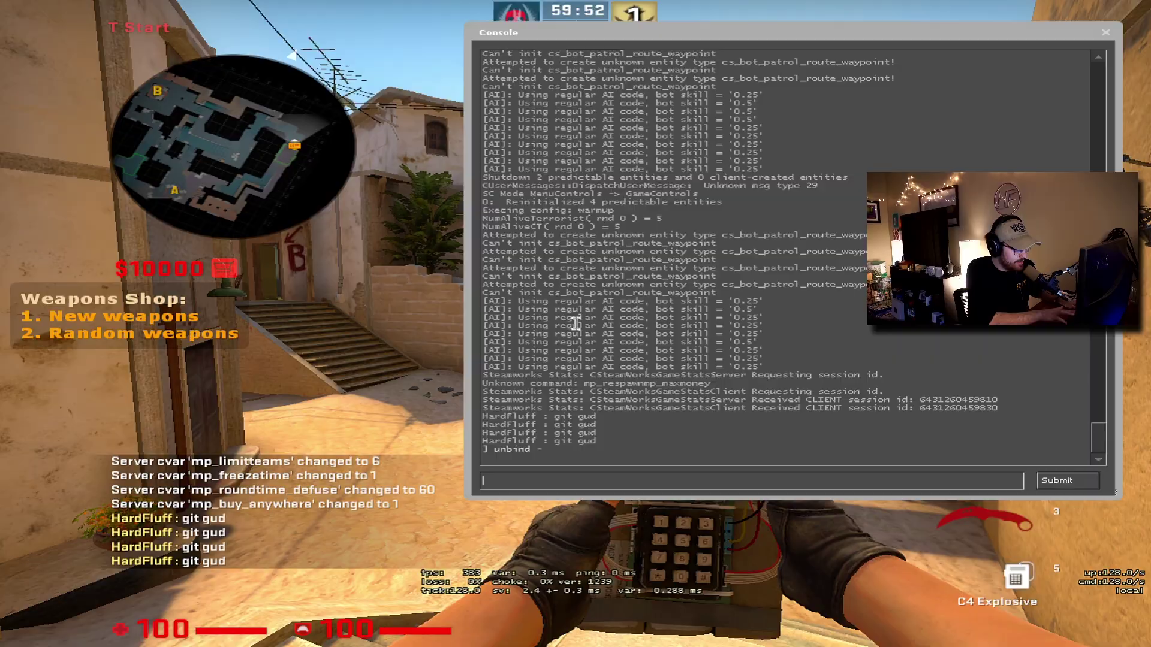
key("grave")
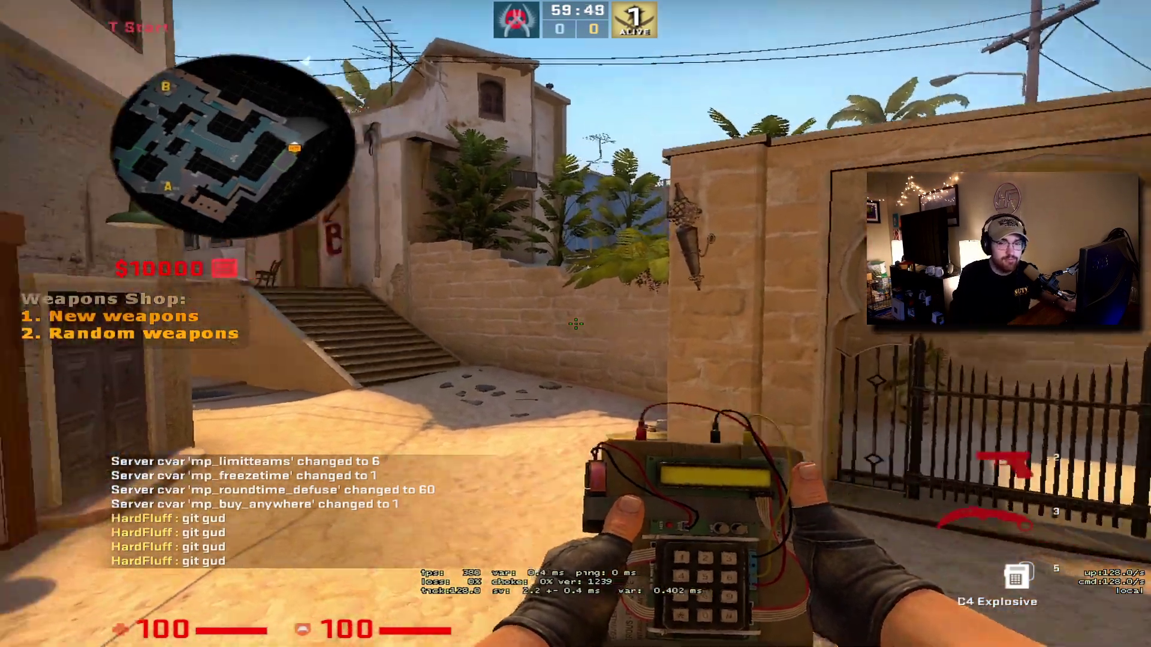
- Equip the knife and walk from T Start through Side Alley up the stairs into the house
key("3")
key("w")
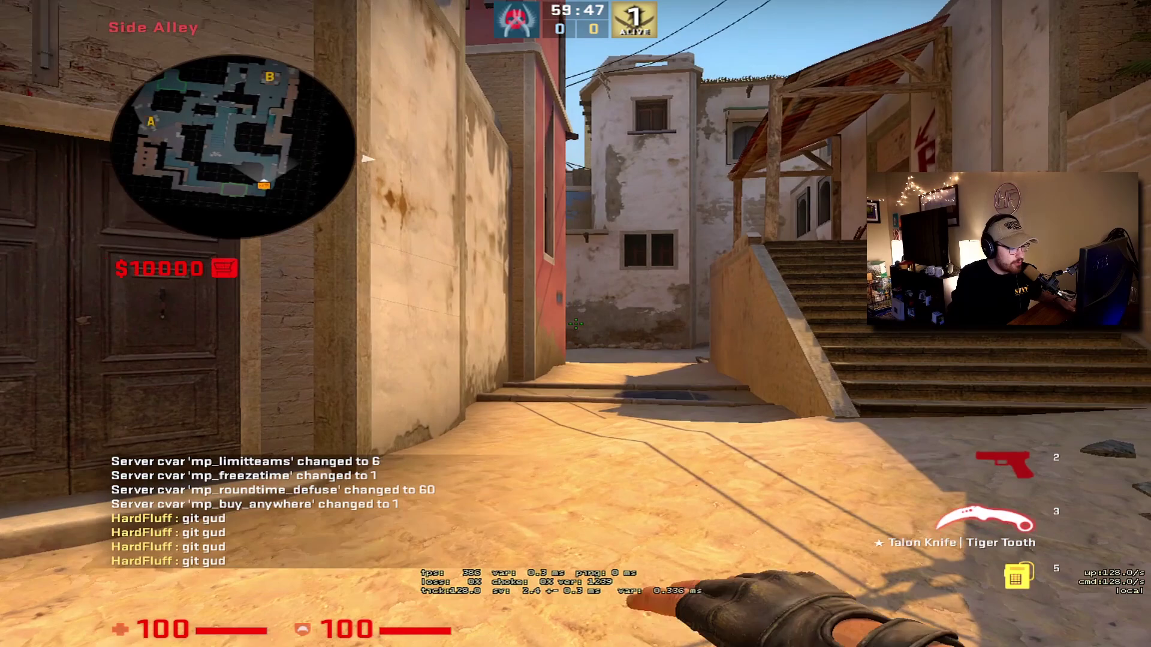
key("w")
key("d")
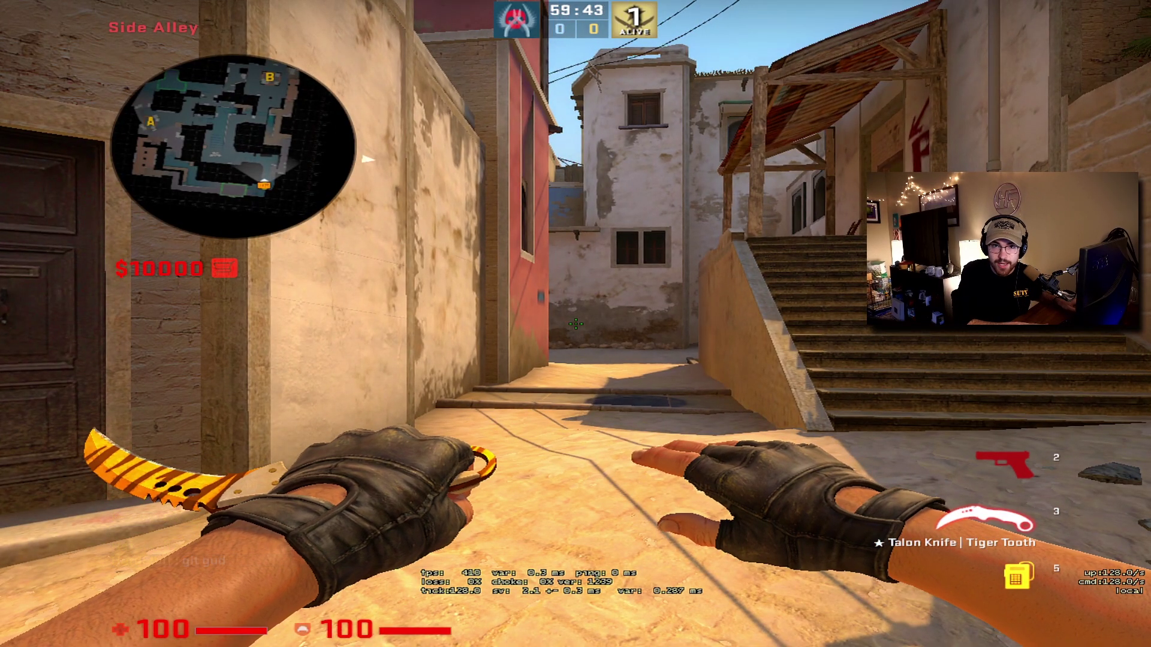
key("d")
key("w")
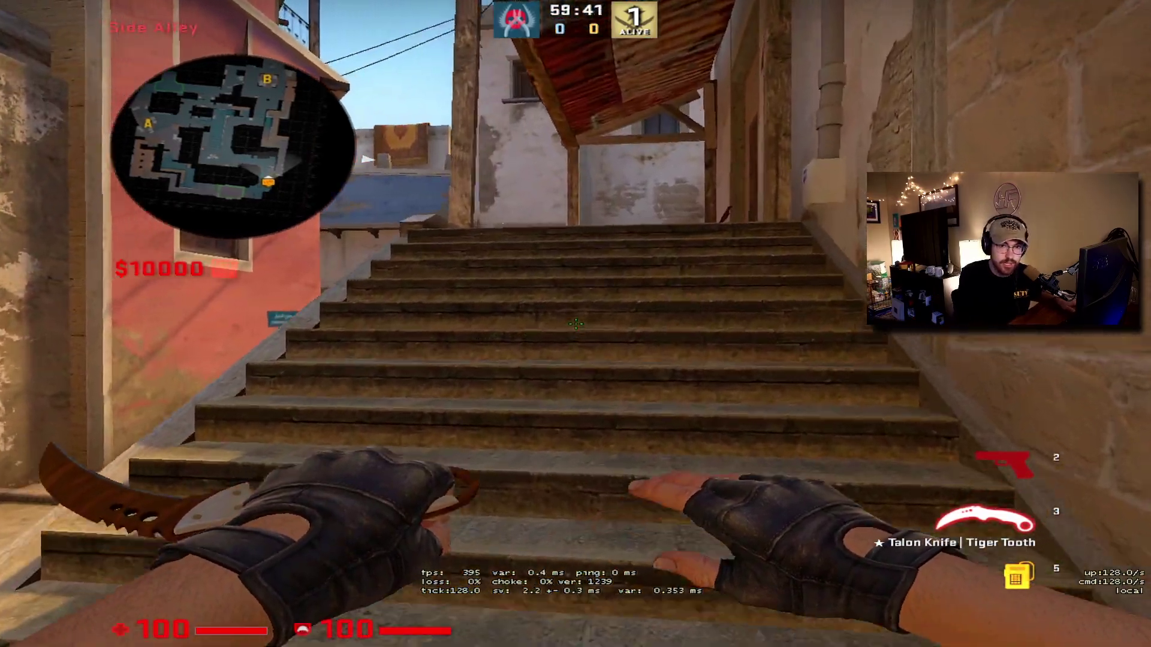
key("w")
key("f")
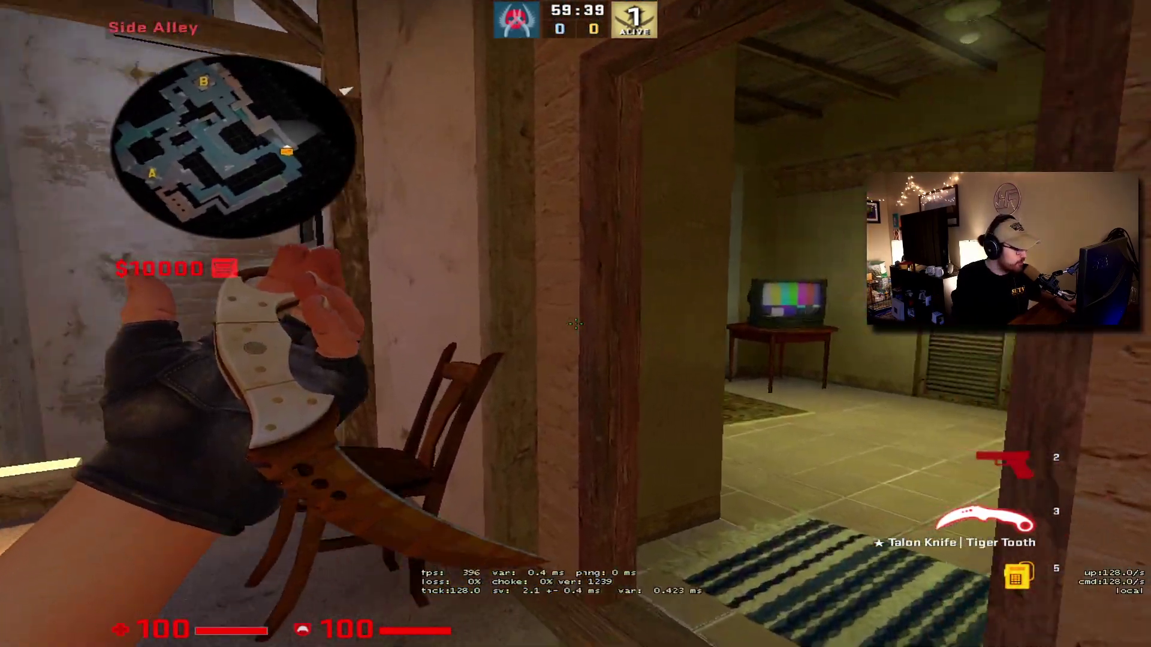
key("w")
key("grave")
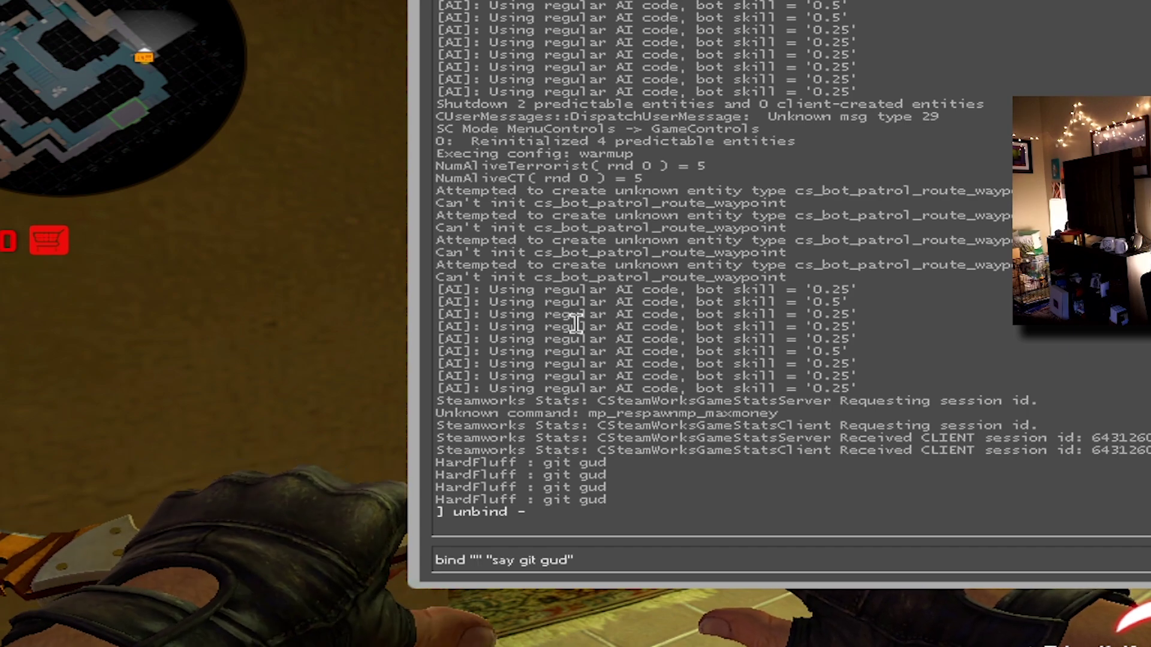
type("pd")
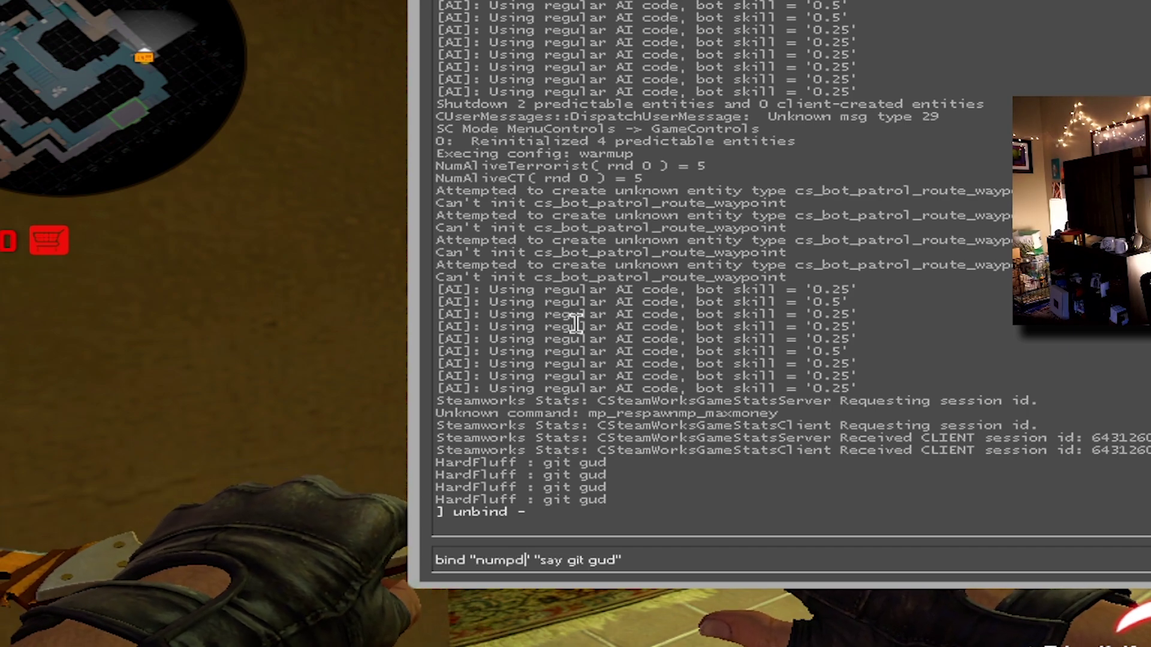
key("ctrl+a")
key("BackSpace")
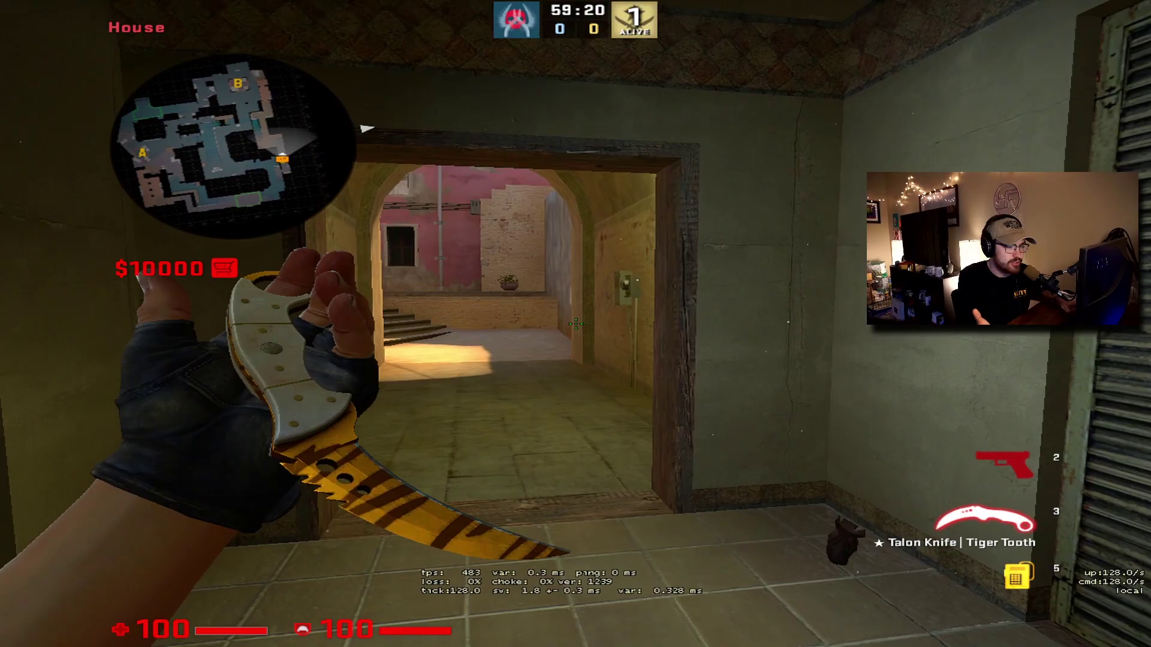
- Walk out of the house into Back Alley and inspect the knife by the stairs
key("w")
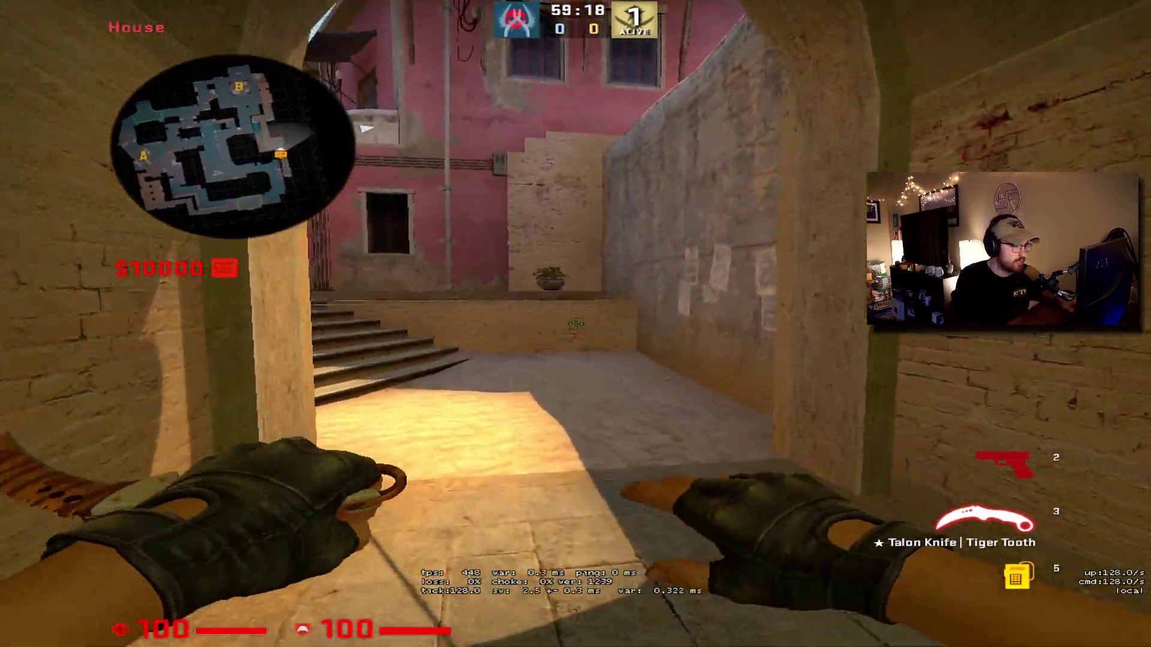
key("w")
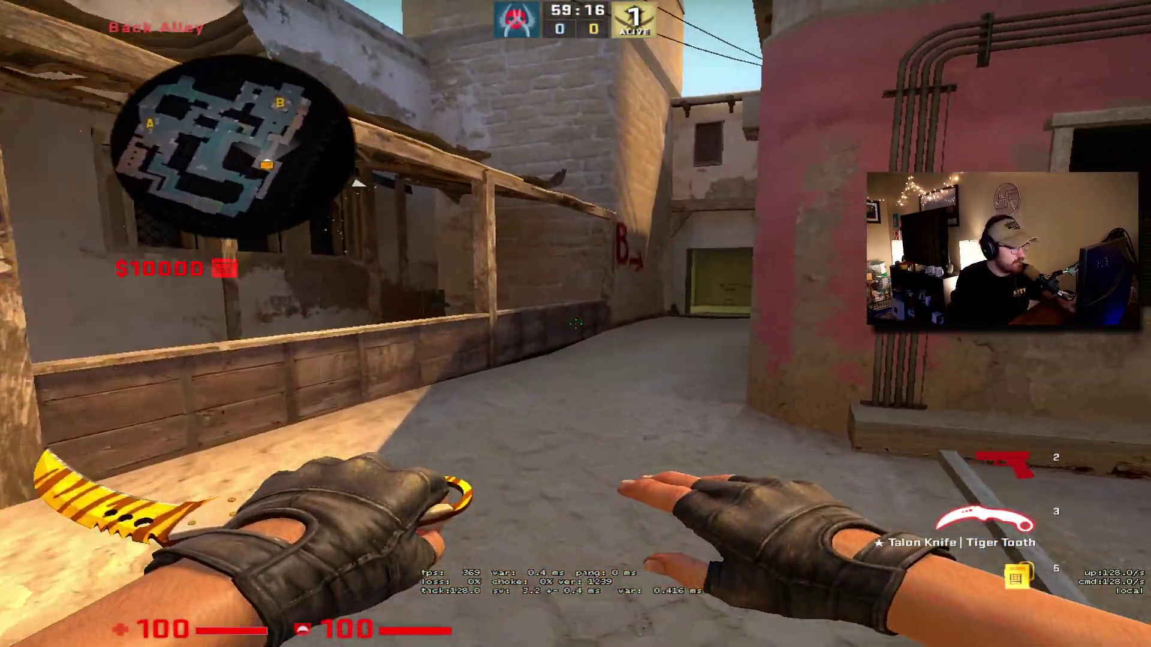
key("w")
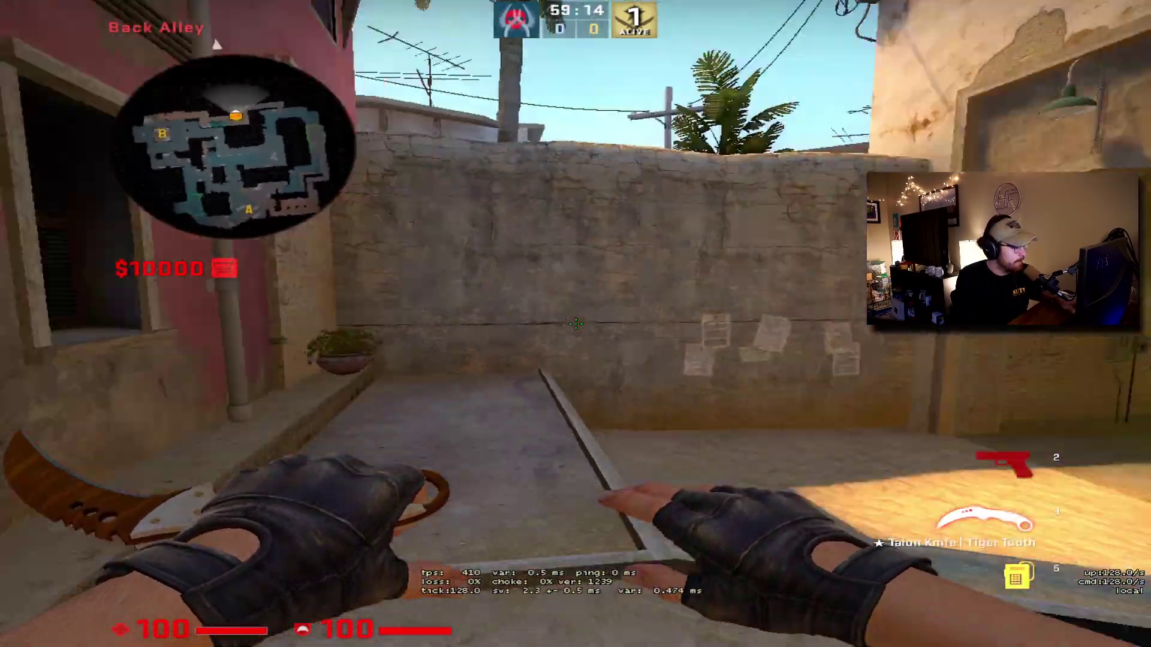
key("a")
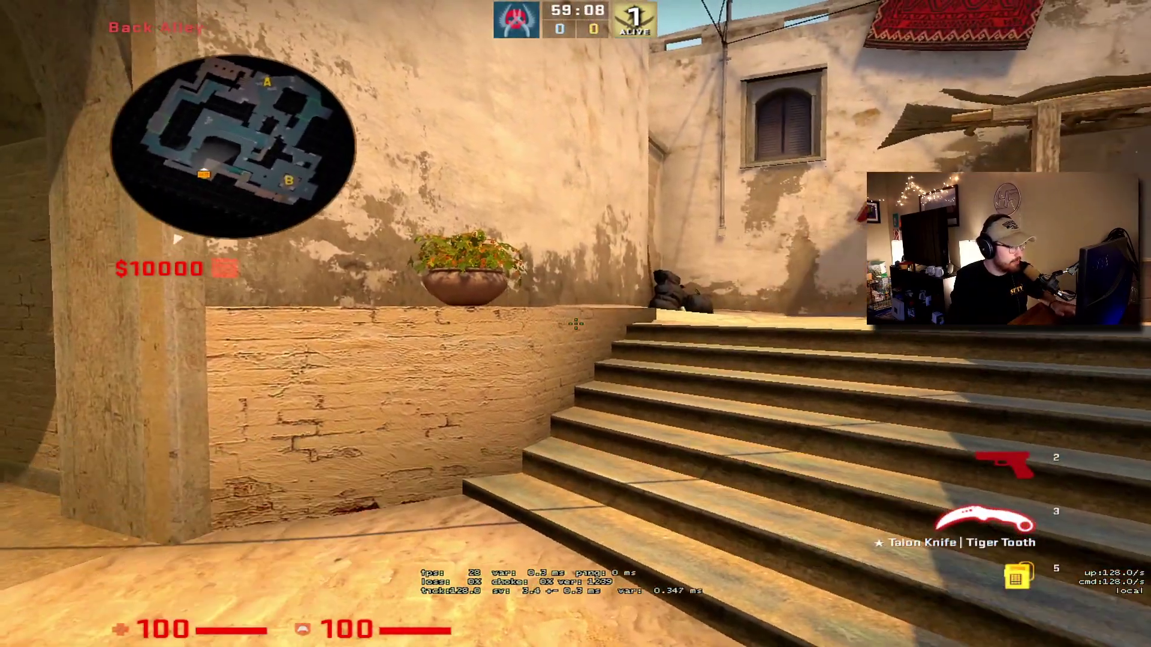
key("f")
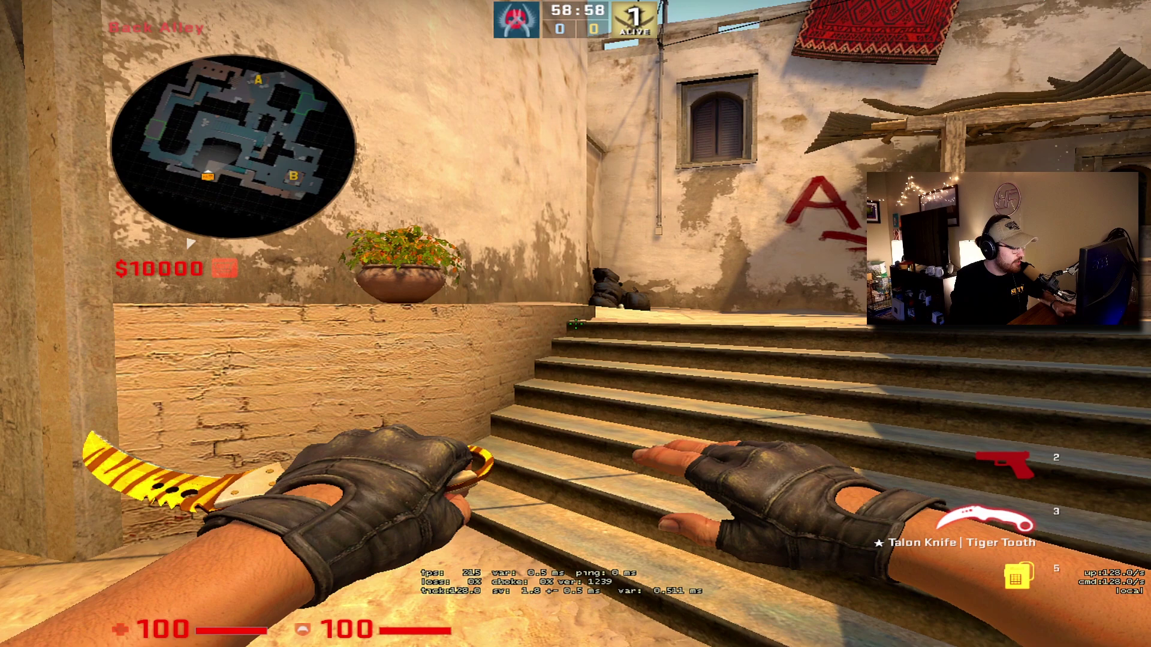
key("grave")
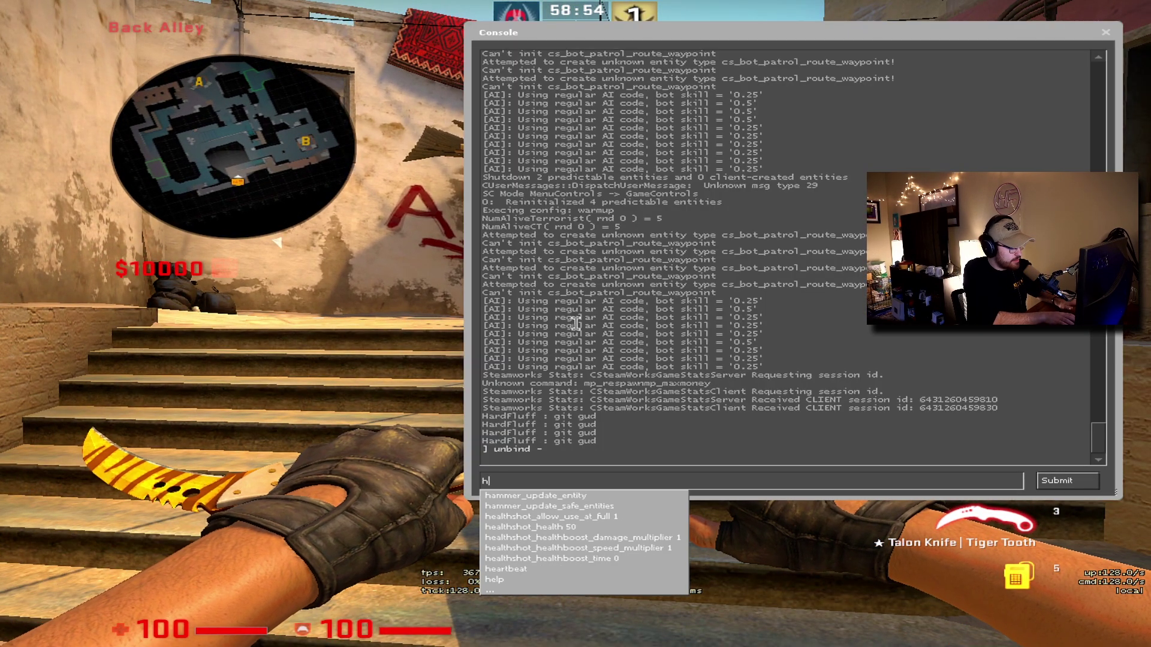
type("mp_hos")
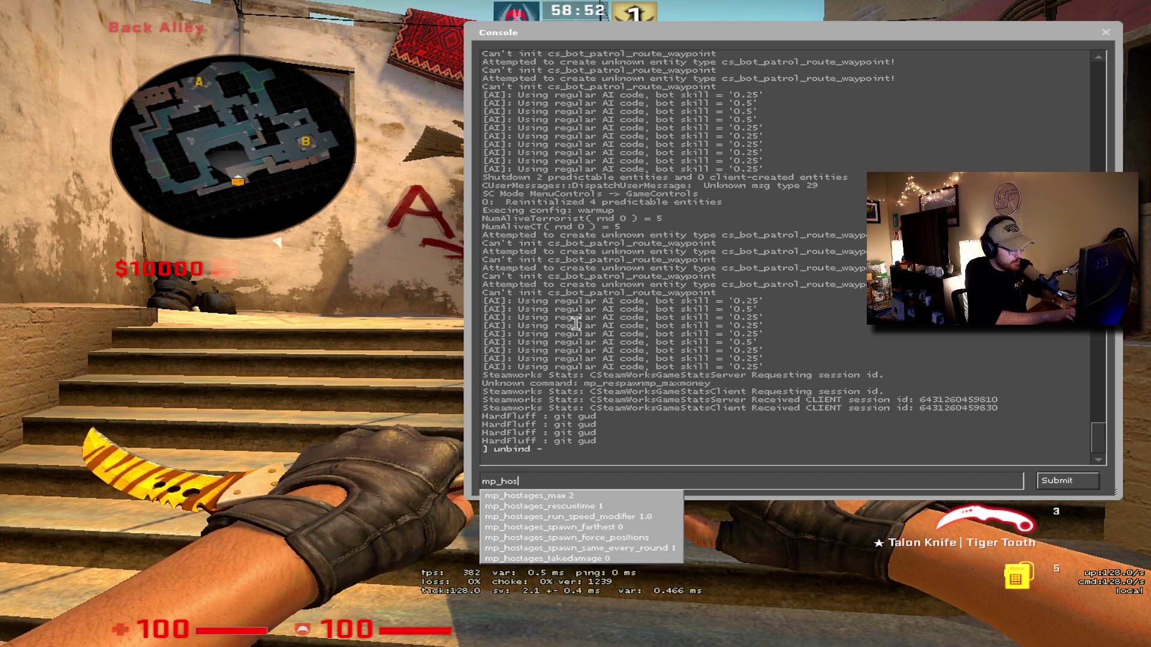
type("ttim")
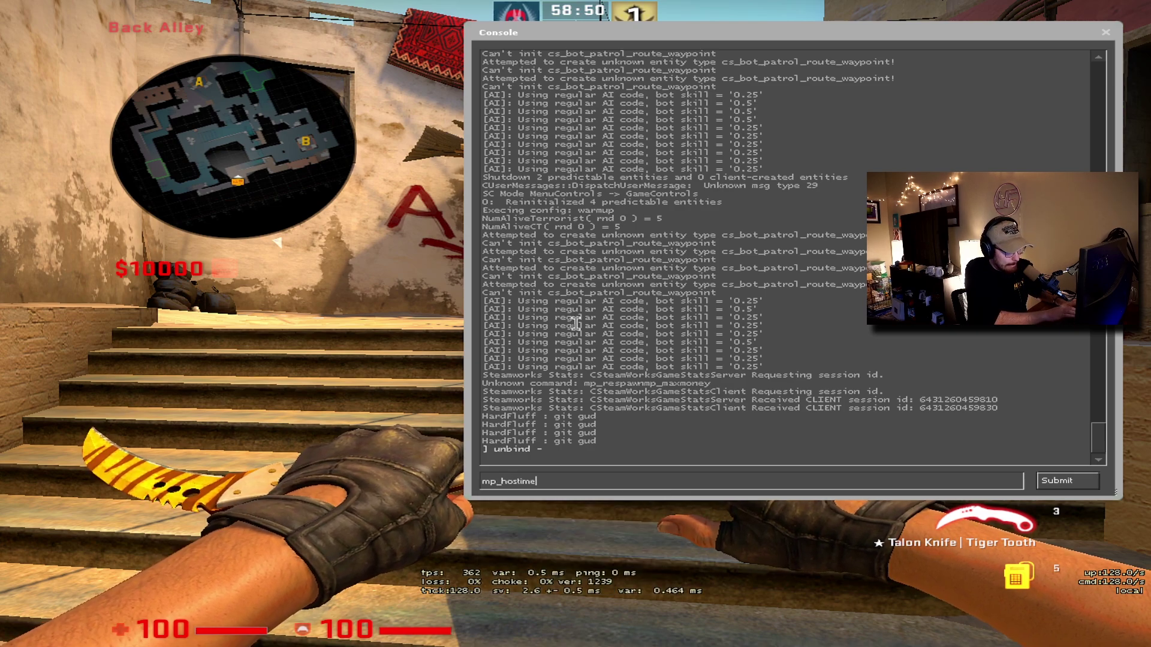
key("BackSpace")
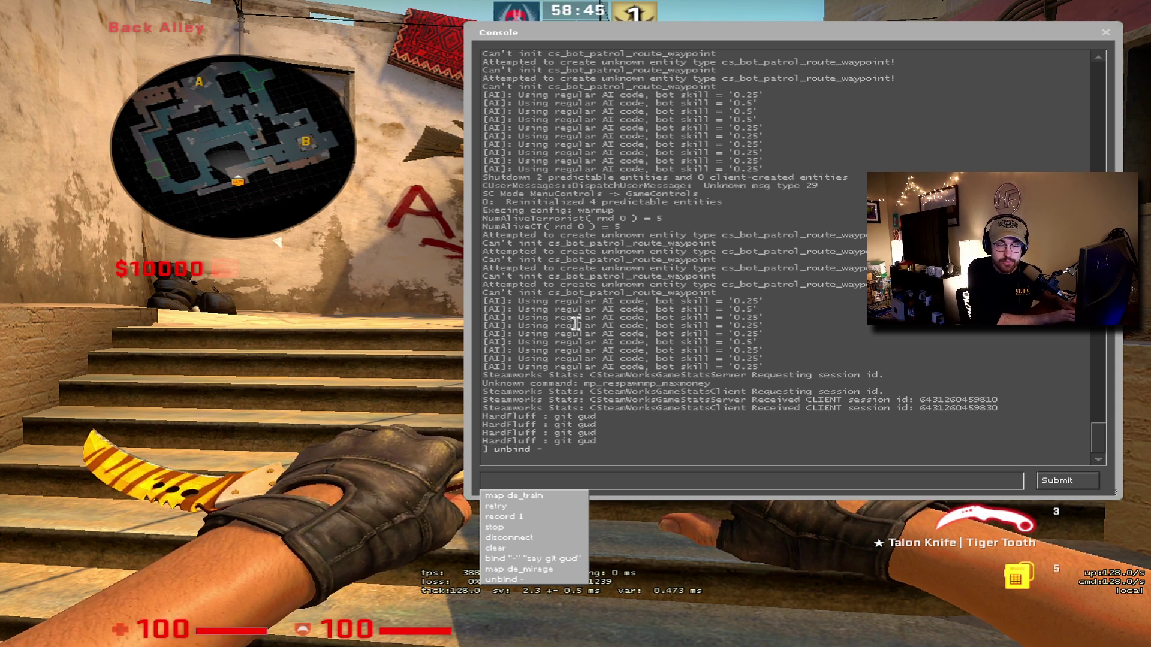
- Look up the time scale command with "find host time scale" in the console
type("find host ")
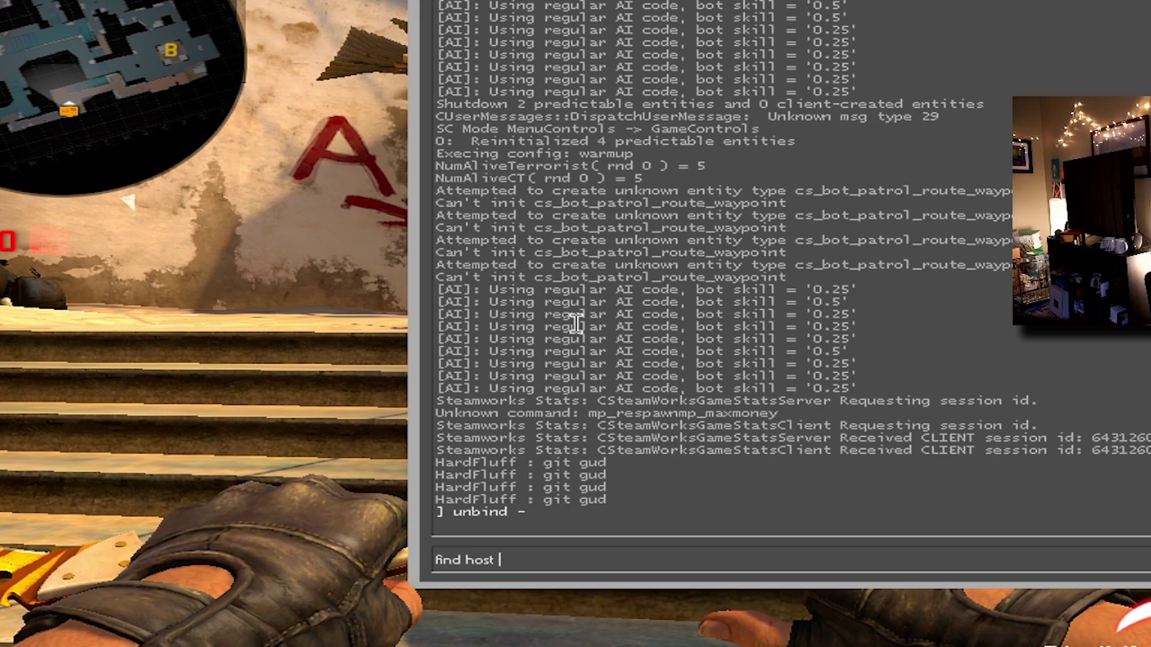
type("timescscale")
key("Return")
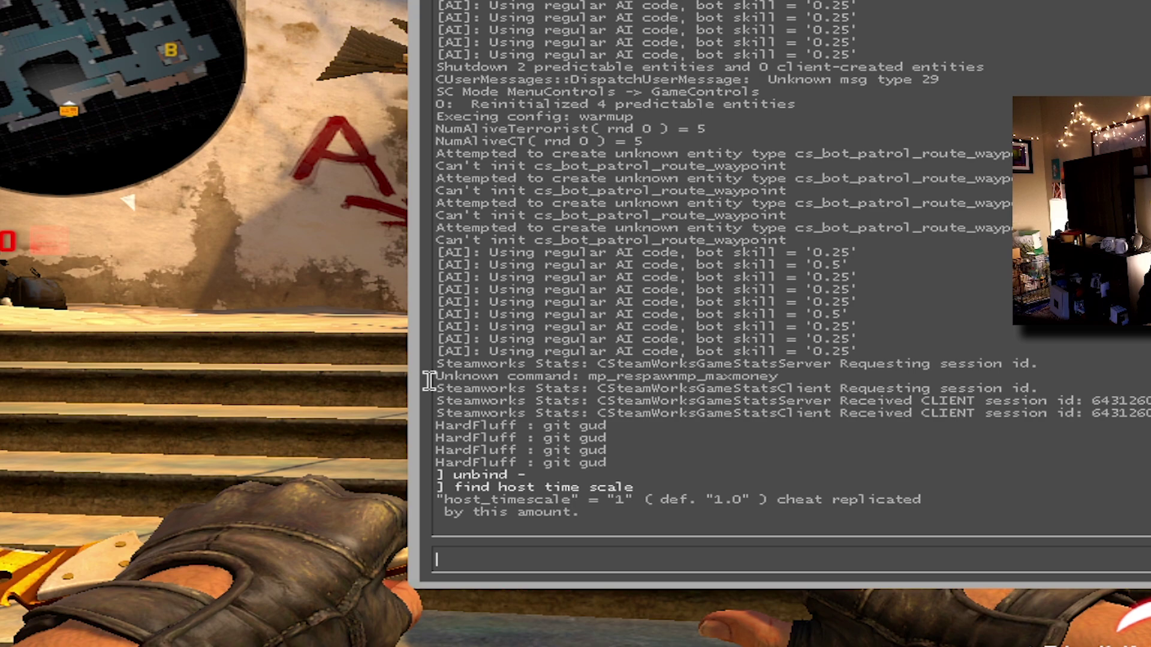
left_click_drag(491, 500, 573, 501)
left_click(595, 551)
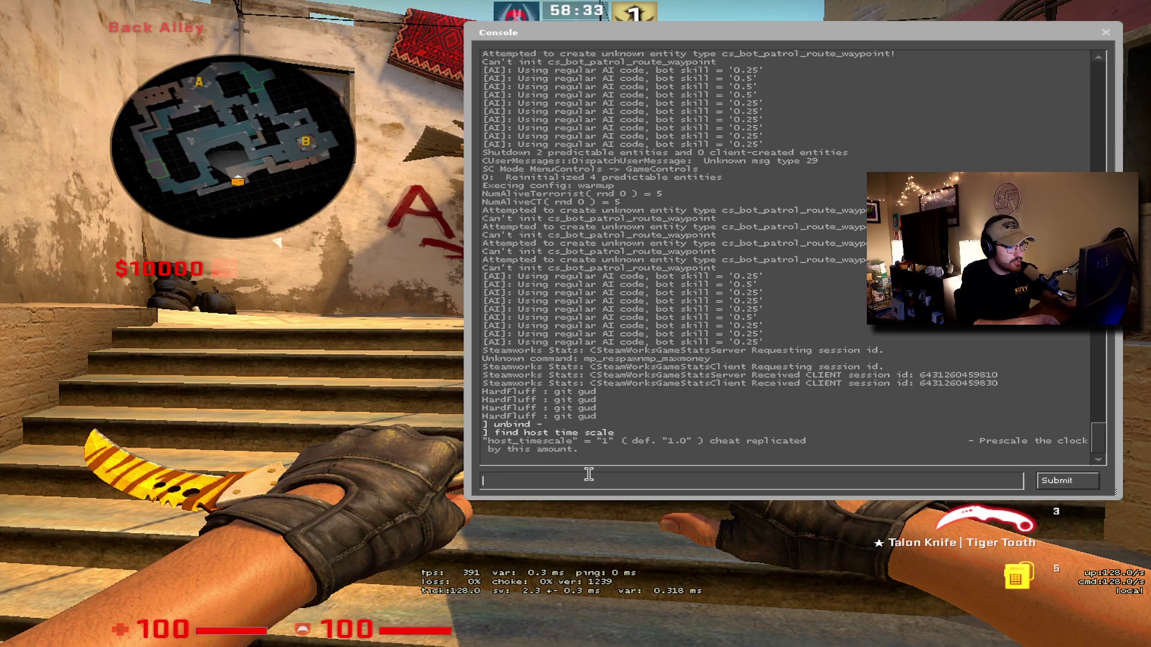
key("grave")
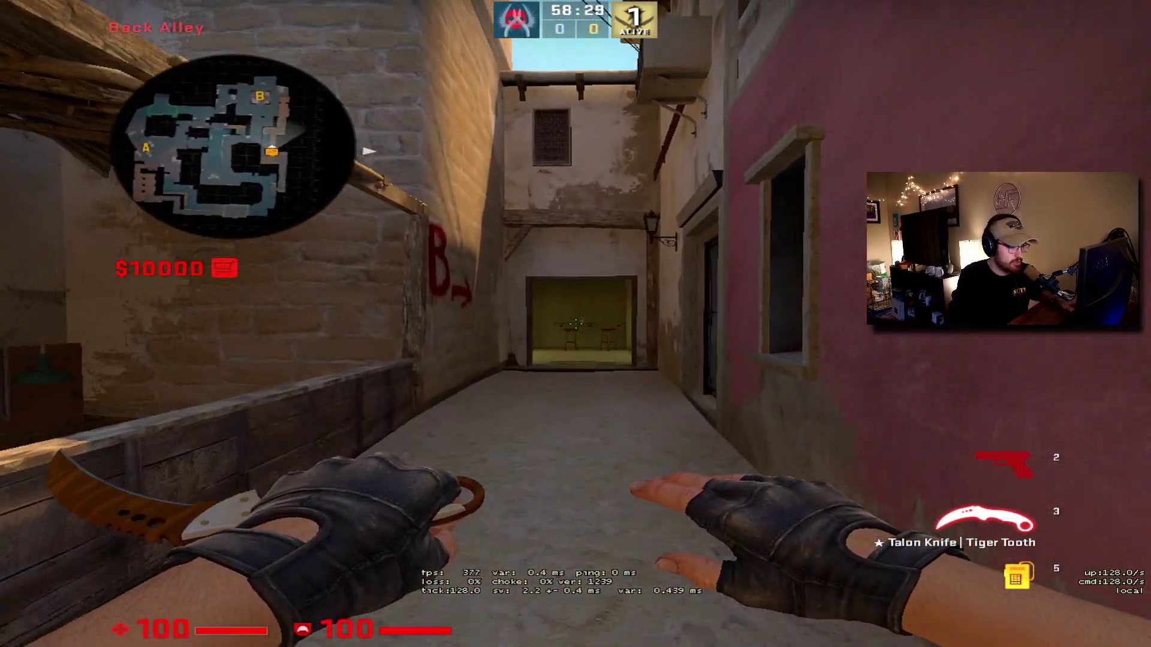
- Set host_timescale to .5 through the console and return to the match
key("grave")
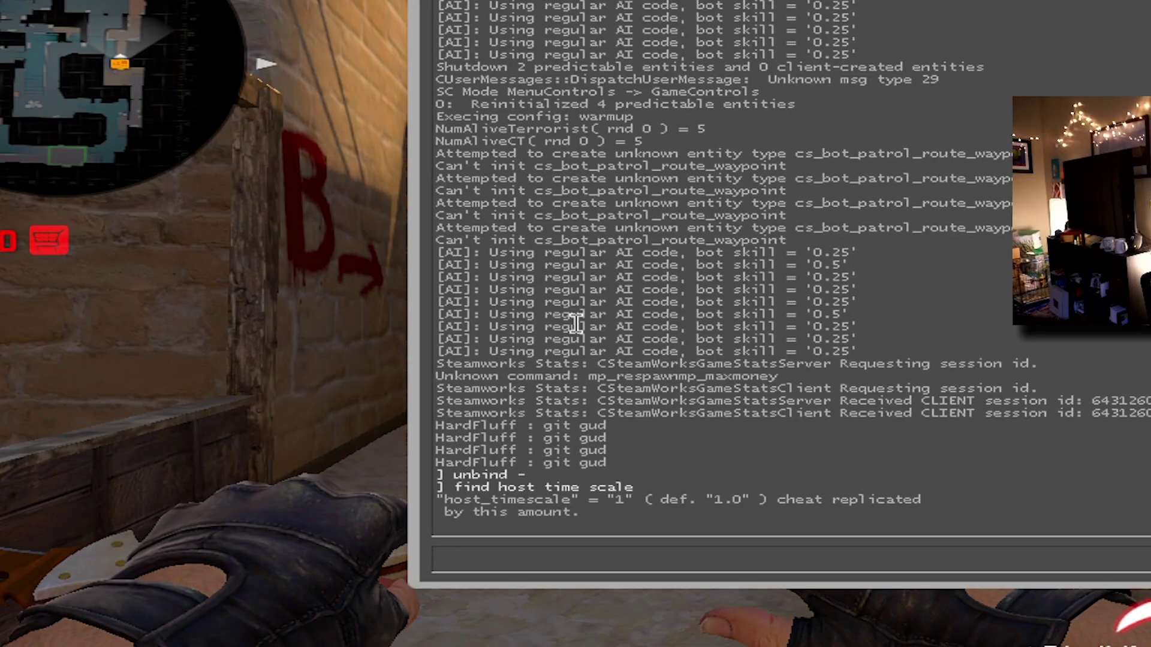
type("host")
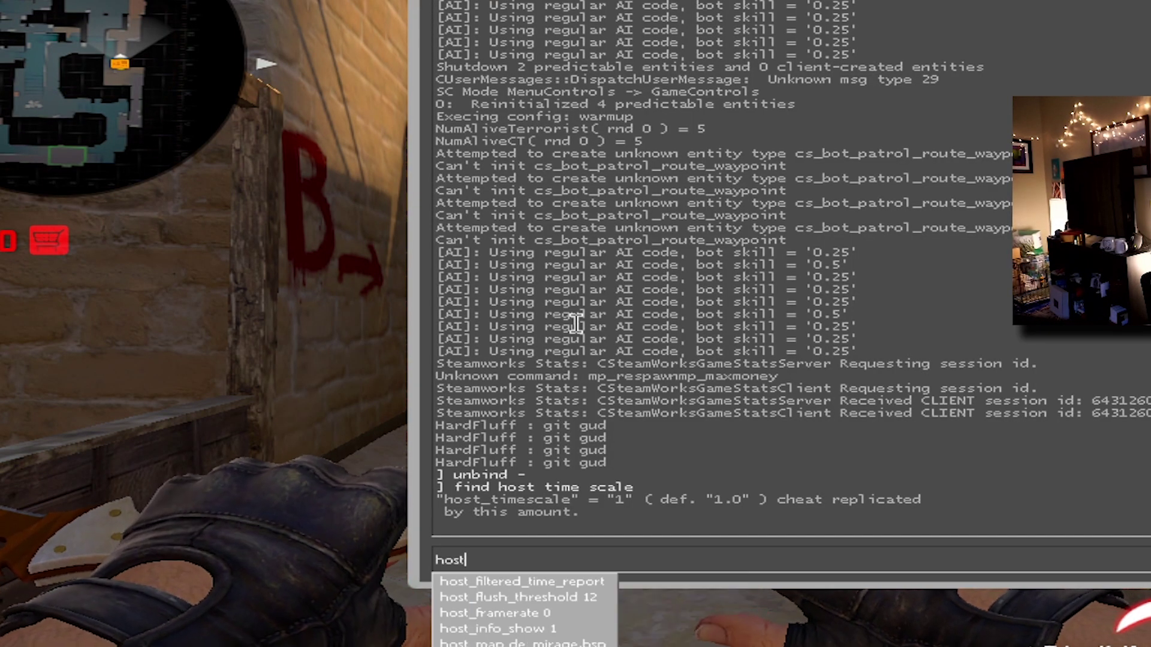
type("_timescale ")
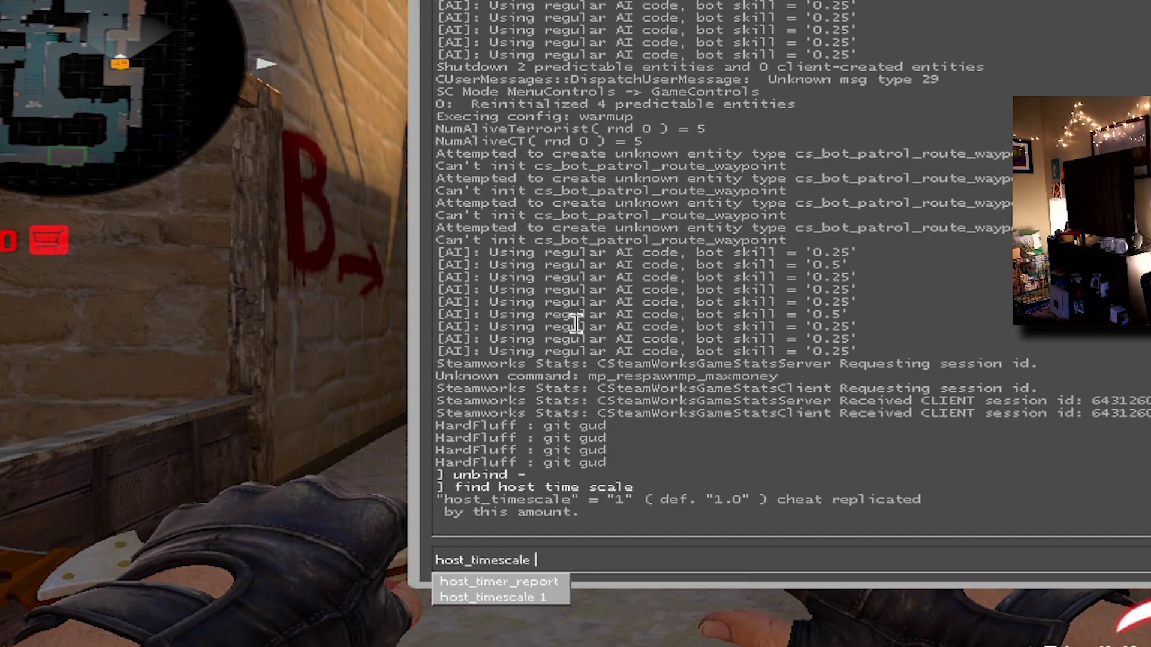
type(".5")
key("Return")
key("grave")
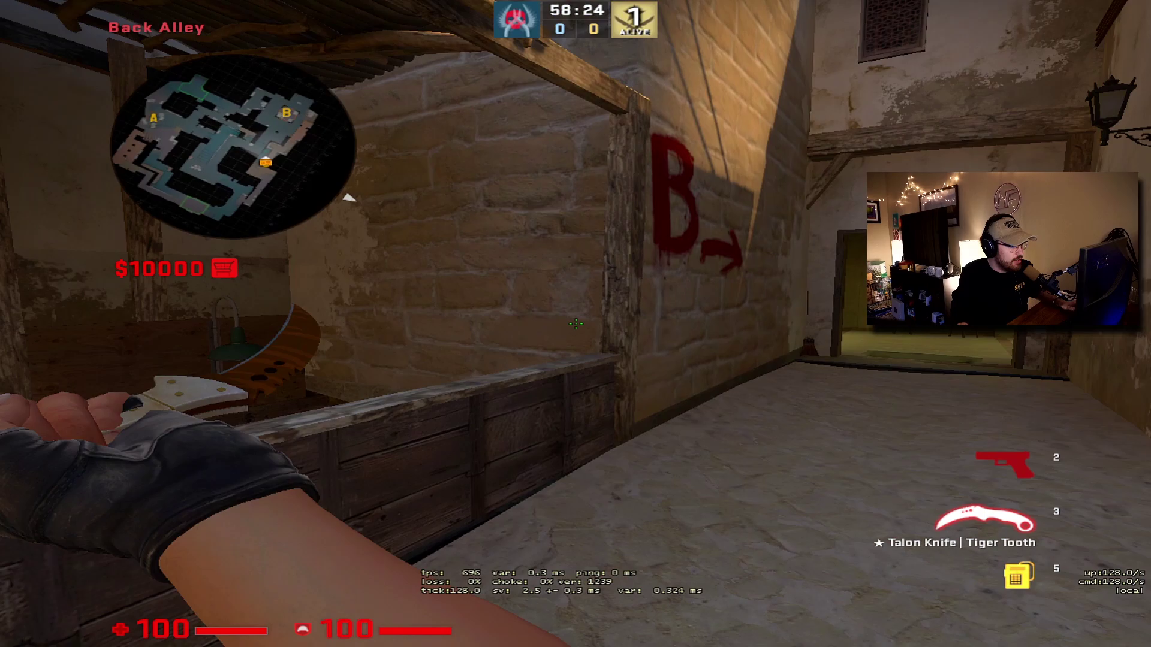
- Set host_timescale to 1 through the console and walk back from Tunnel Stairs to Back Alley
key("grave")
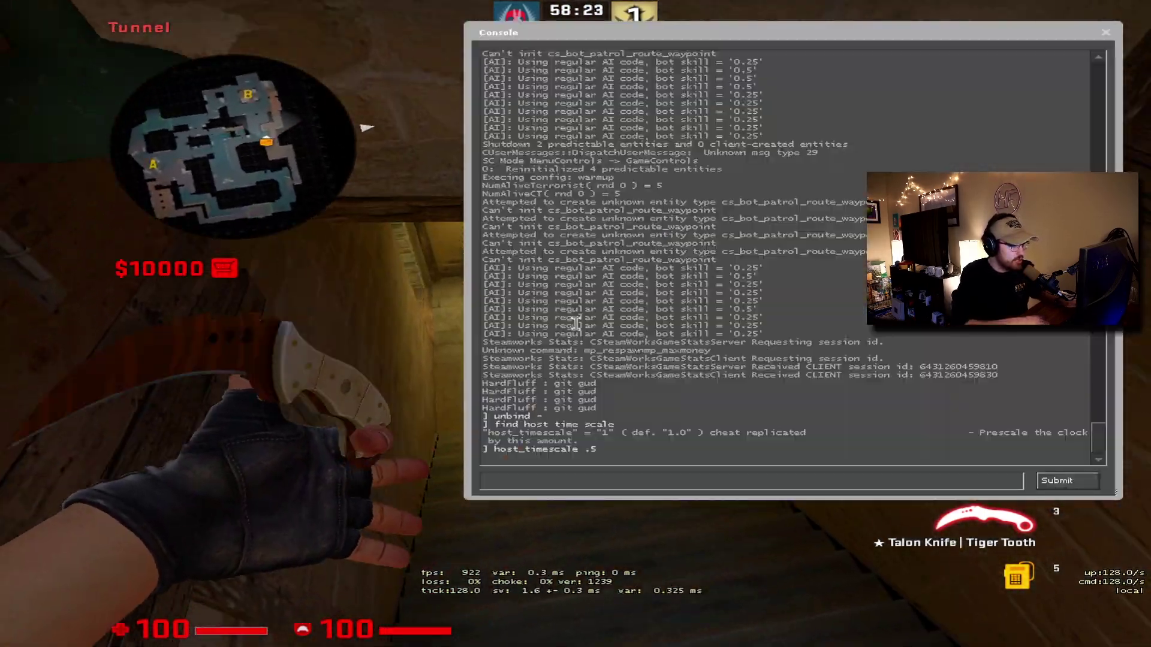
key("grave")
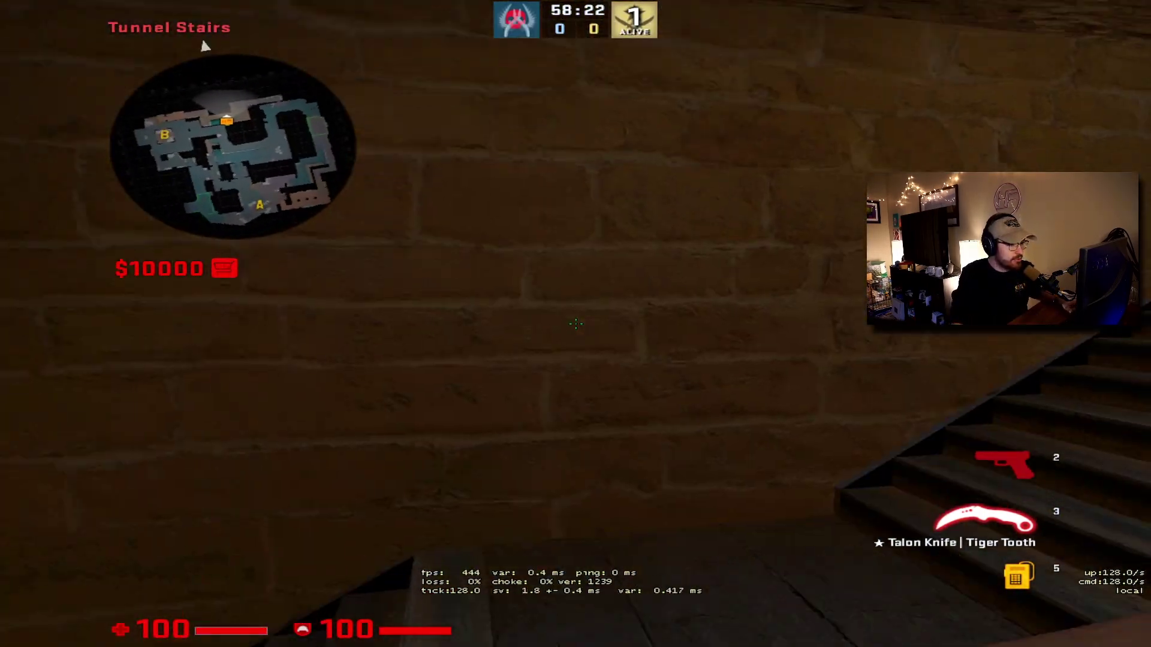
key("w")
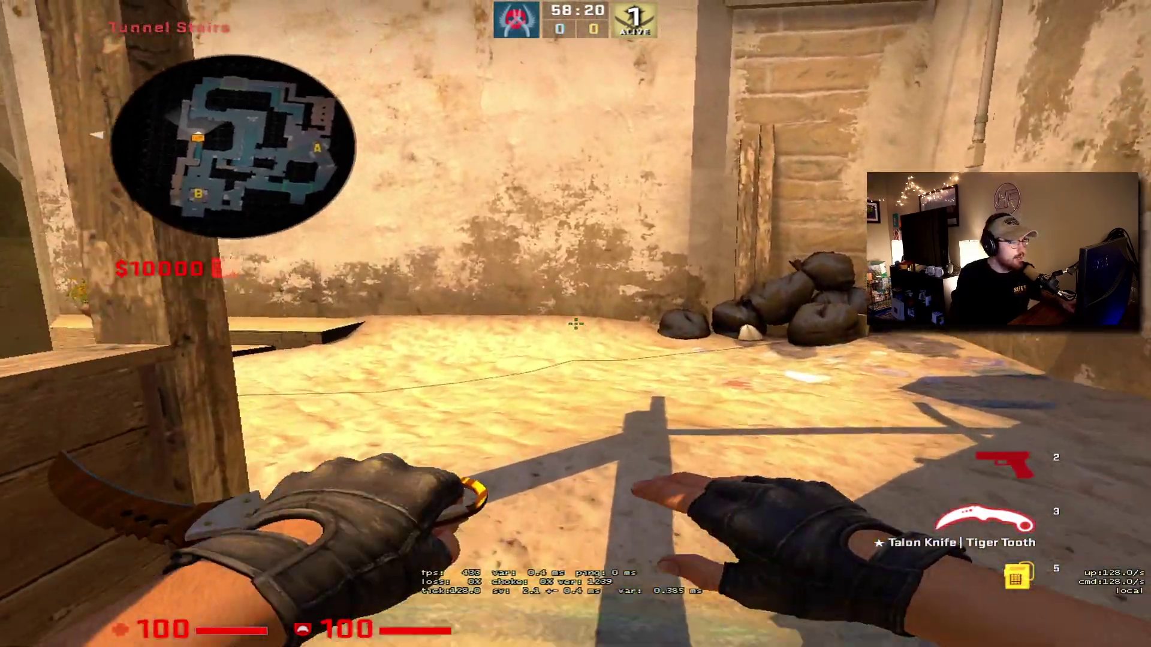
key("w")
left_click(576, 324)
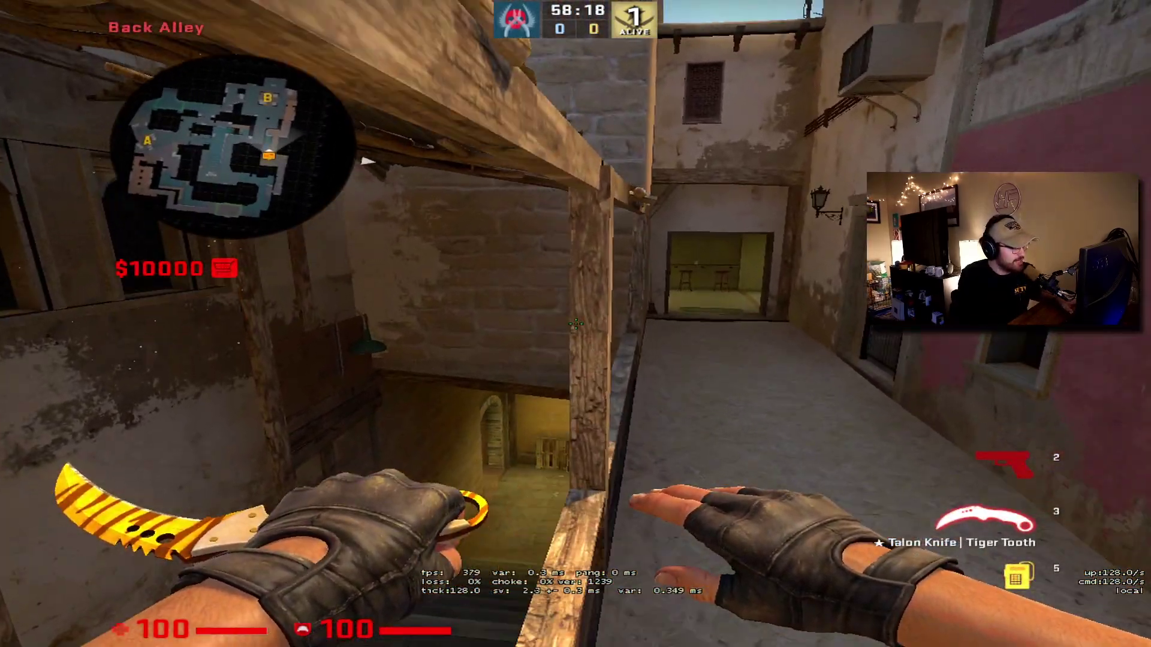
key("grave")
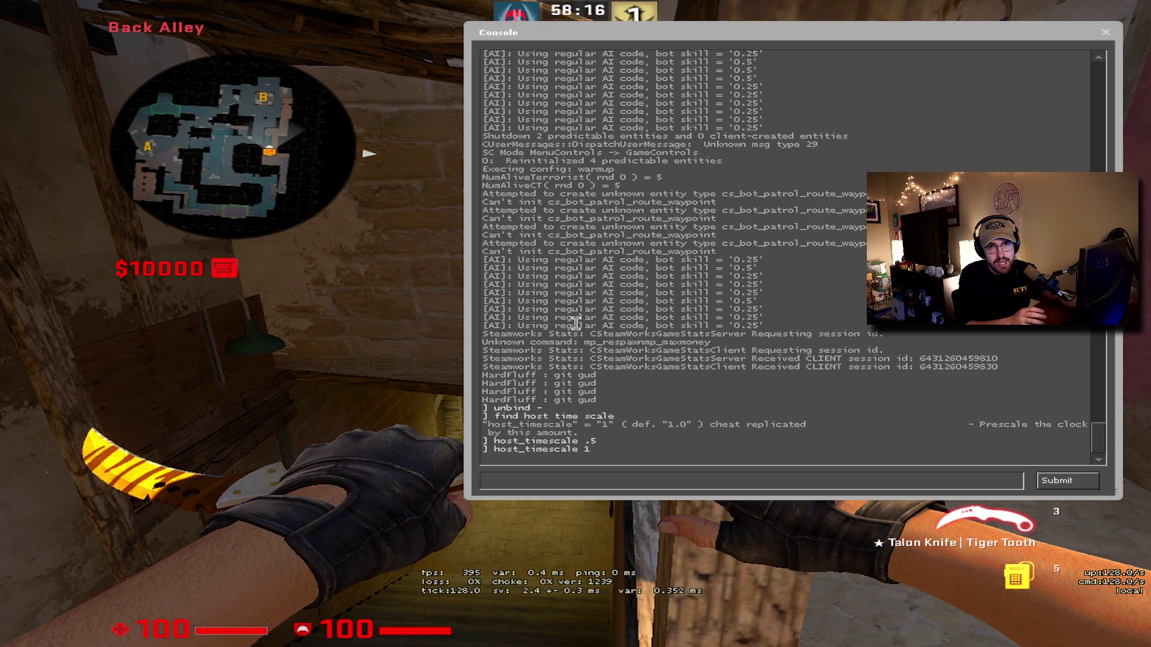
key("grave")
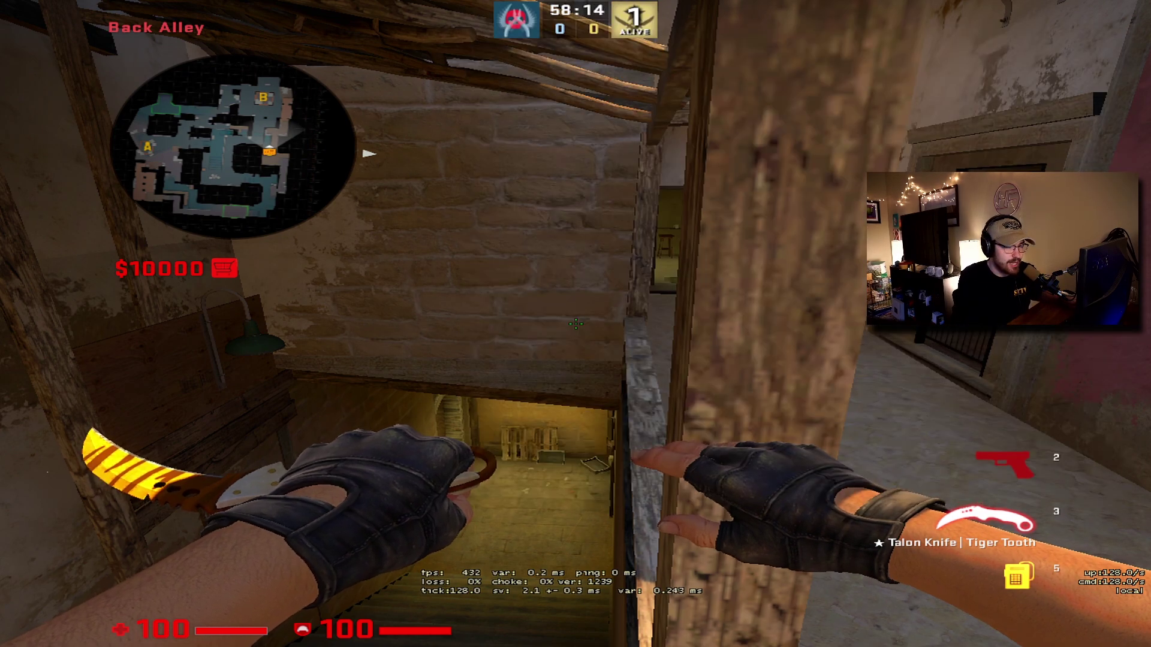
key("Escape")
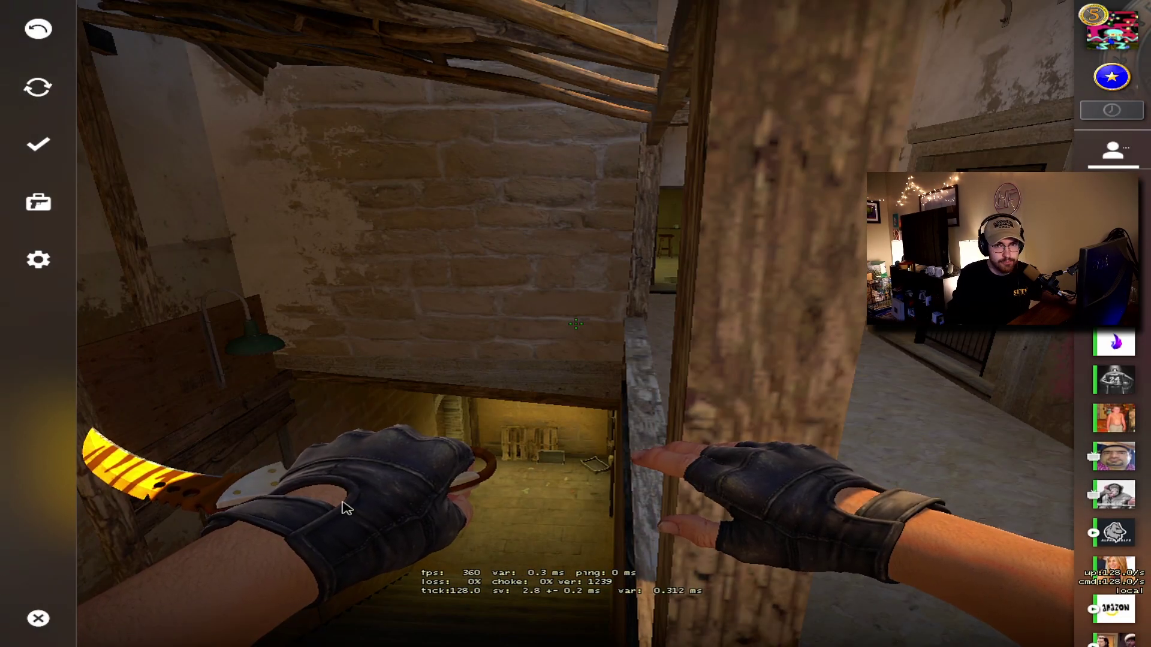
key("Escape")
key("grave")
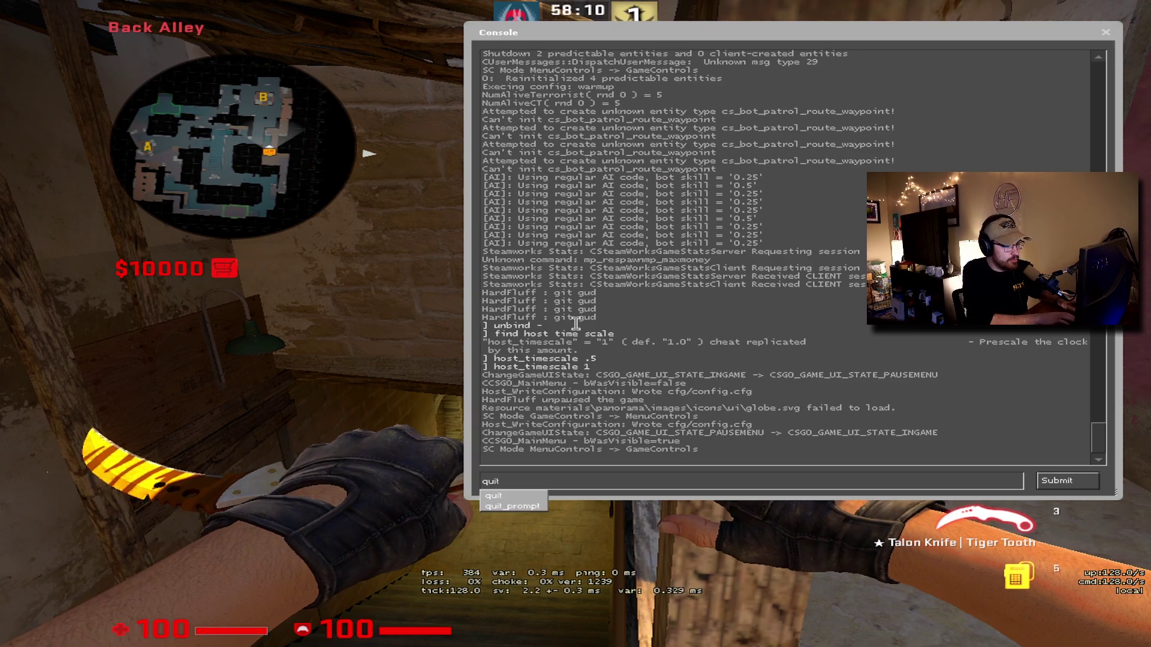
key("BackSpace")
key("BackSpace")
key("BackSpace")
key("BackSpace")
key("Return")
key("grave")
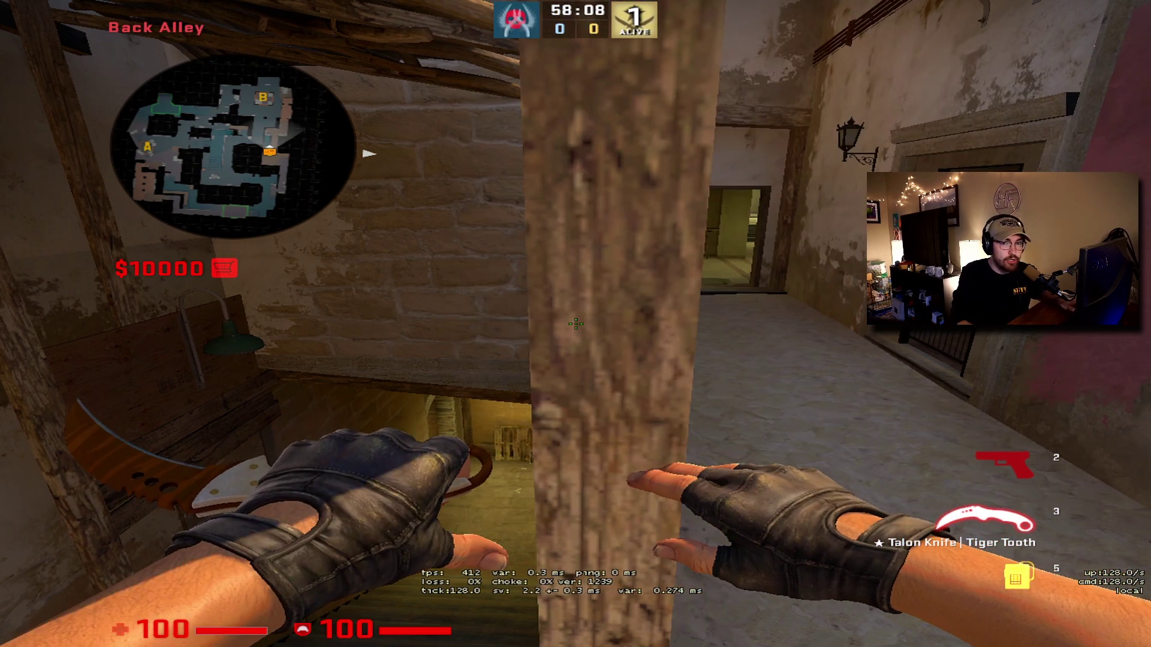
- Walk along Back Alley toward the Apartments doorway and inspect the knife, briefly showing the console
key("w")
key("w")
key("f")
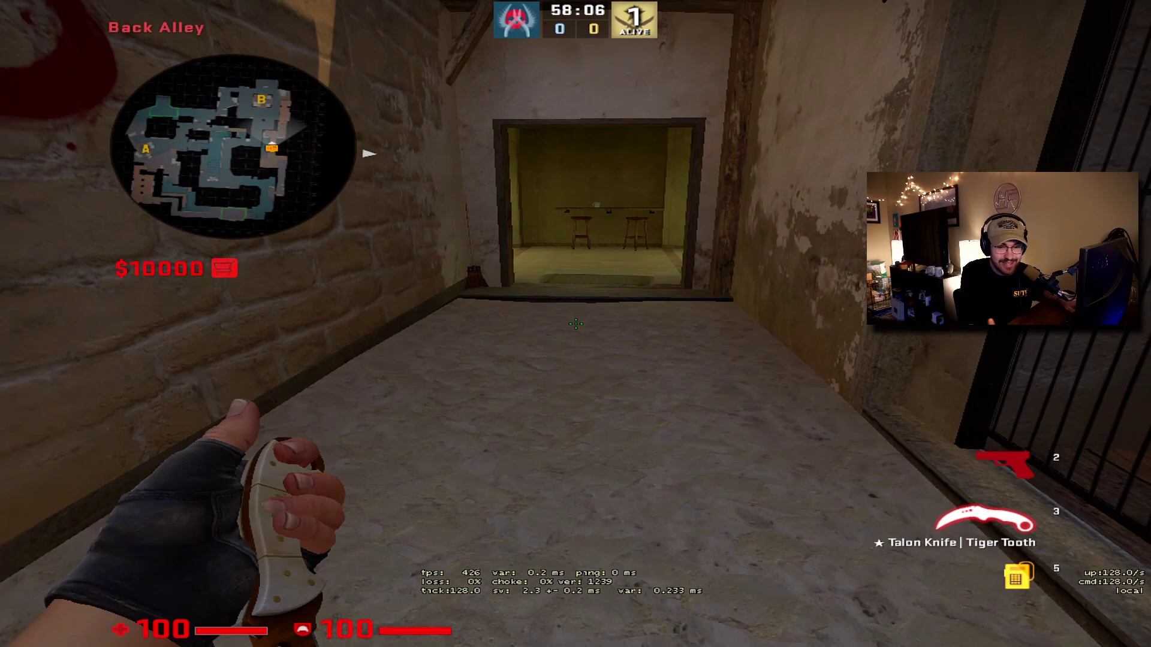
key("grave")
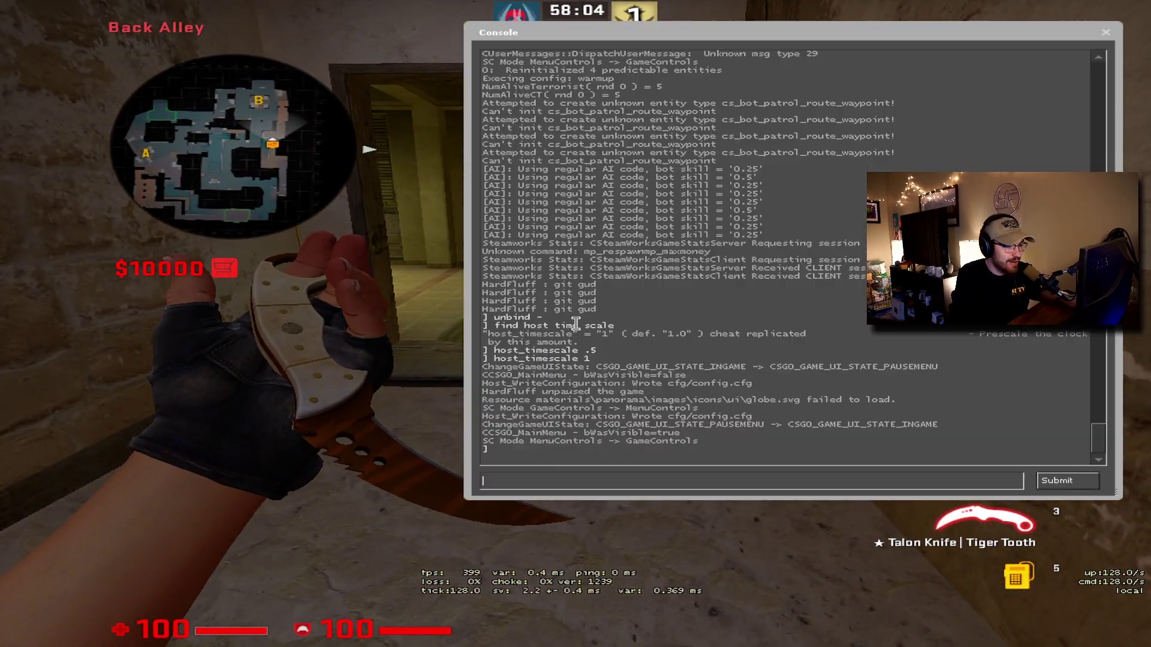
key("grave")
- Search the game settings for "game" and "dev" to find the Enable Developer Console option, and return to the match
key("Escape")
left_click(54, 270)
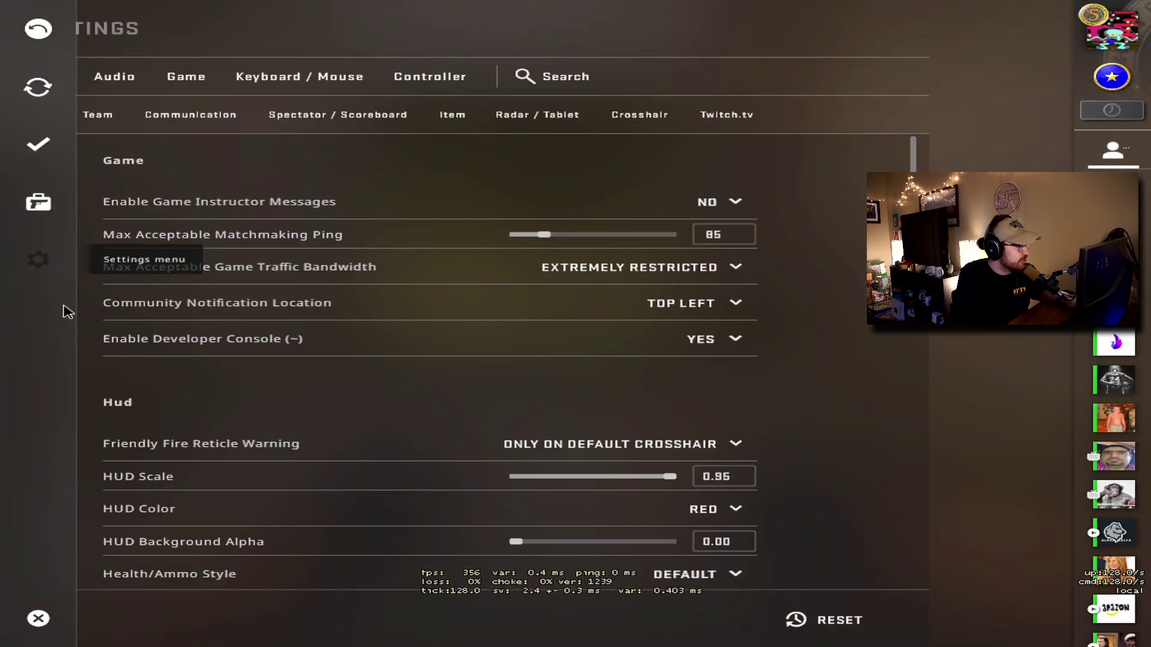
left_click(702, 83)
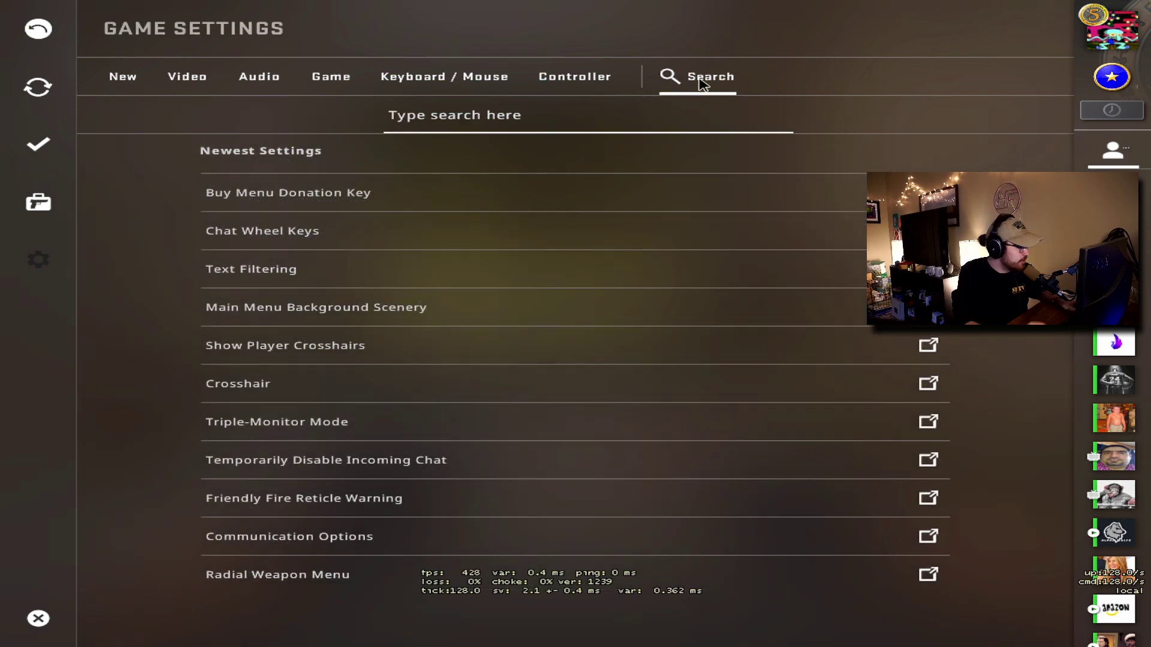
left_click(565, 118)
type("game")
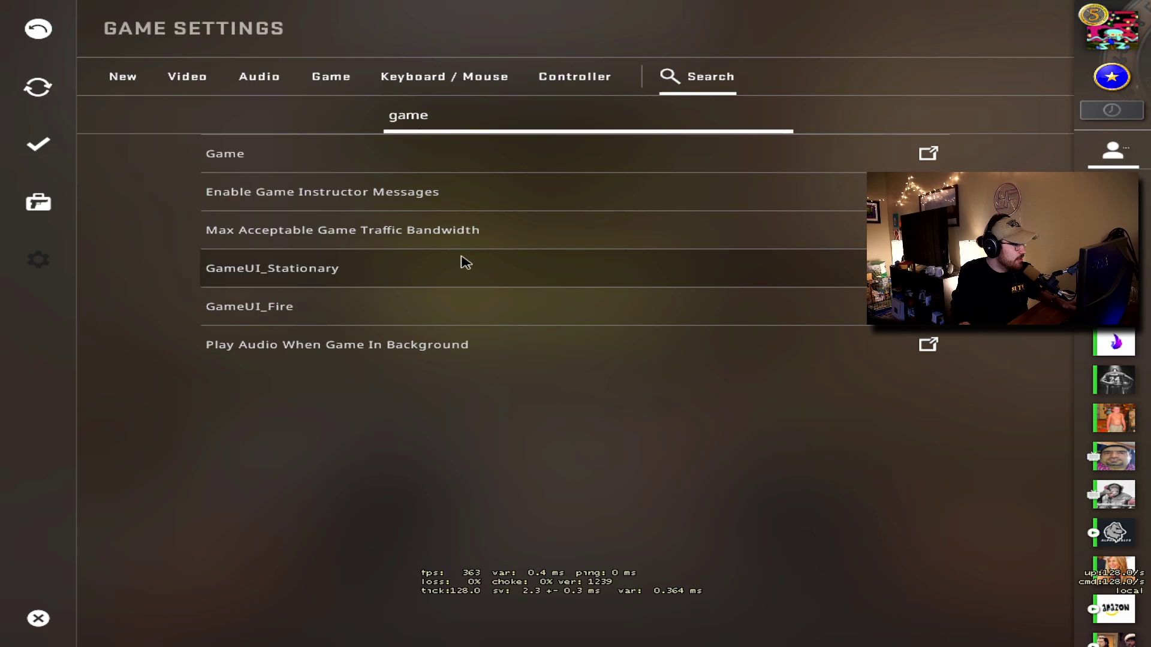
key("ctrl+a")
type("dev")
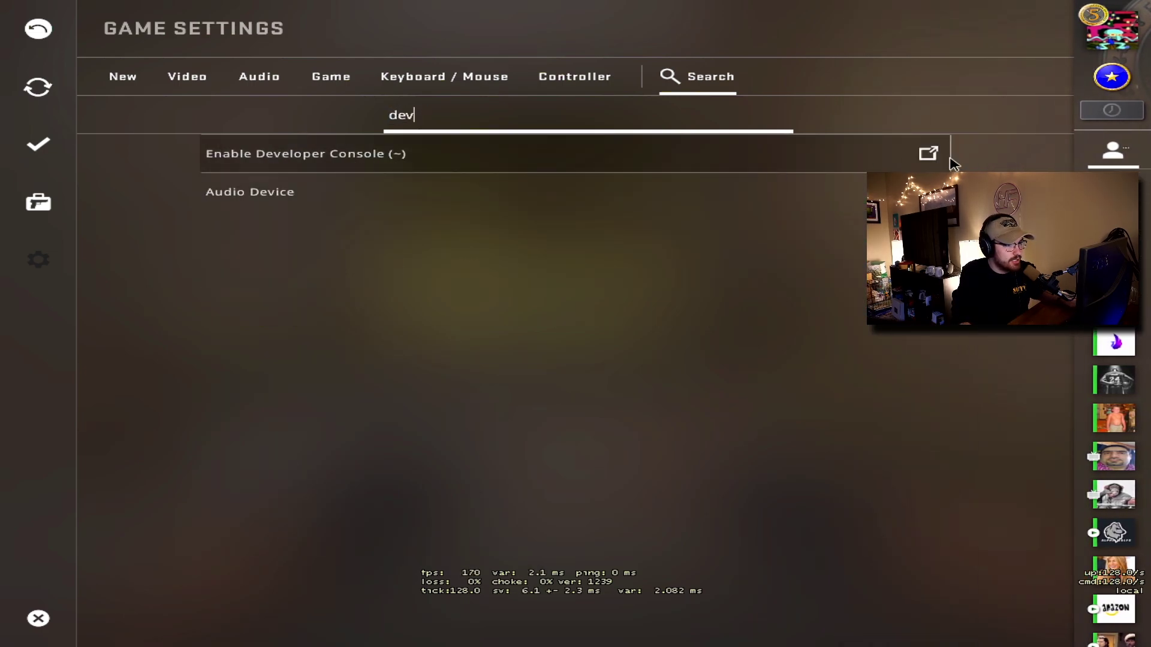
key("Escape")
- Walk into Apartments and show and hide the console repeatedly
key("w")
key("grave")
key("grave")
key("grave")
key("grave")
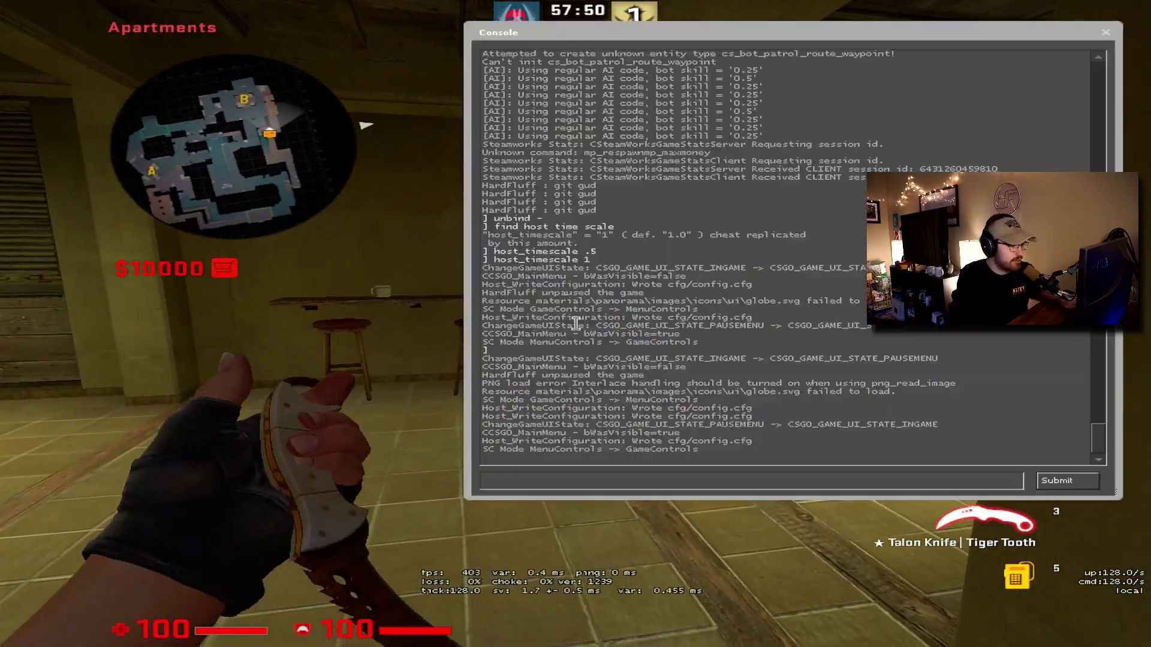
key("grave")
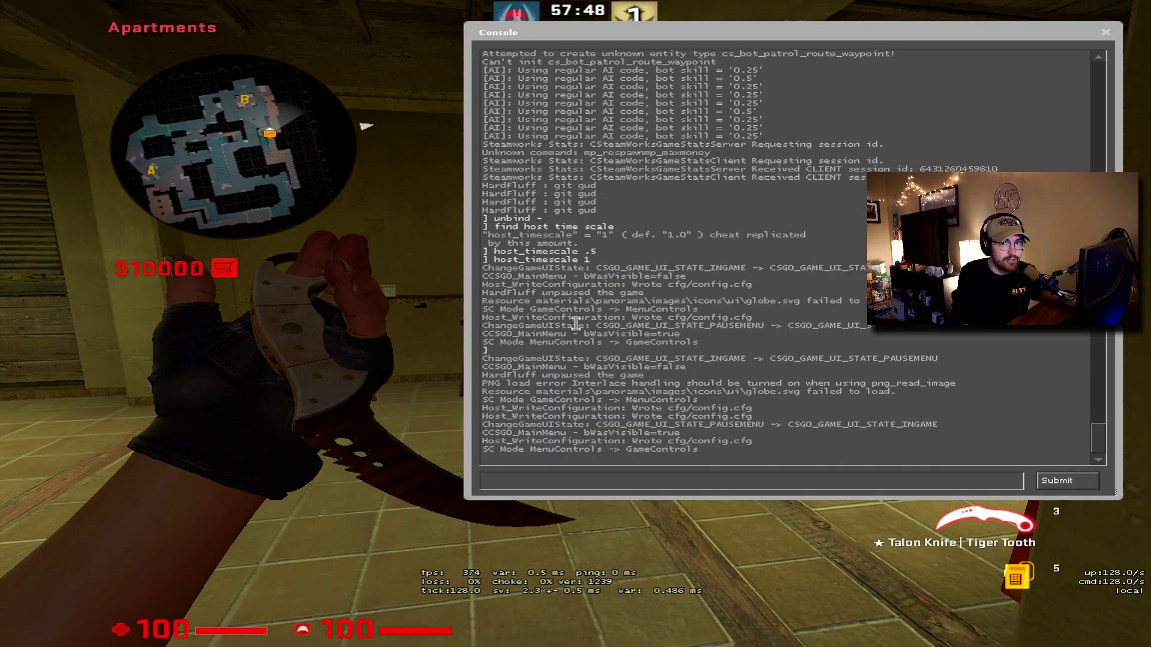
key("grave")
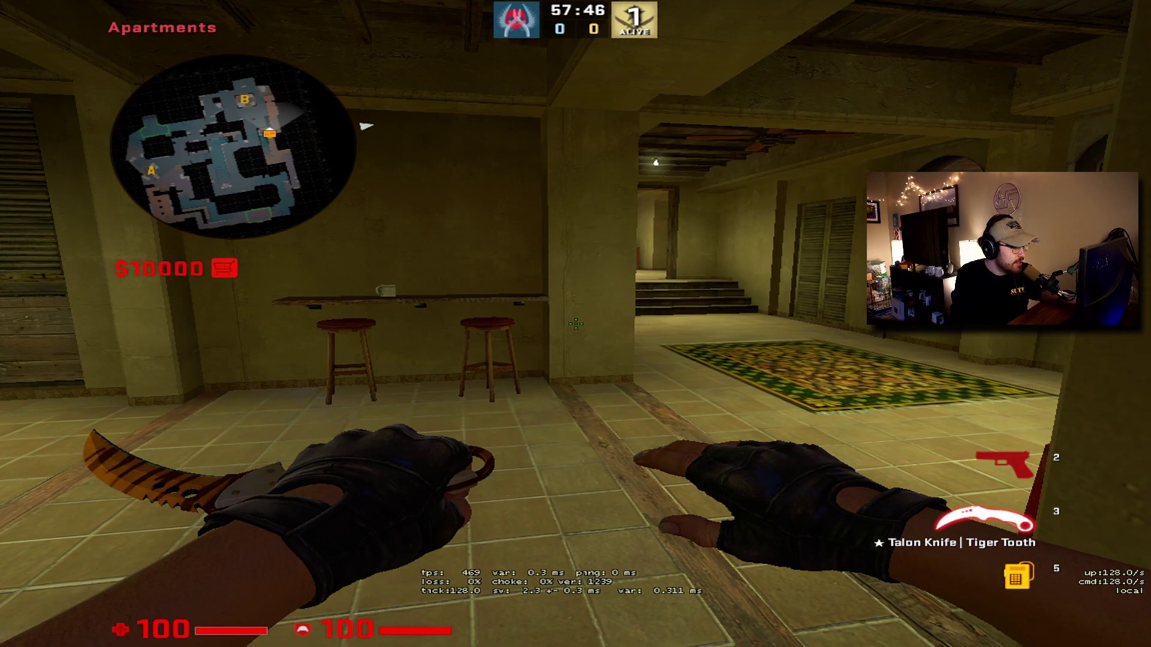
- Walk up the steps in Apartments and slightly shrink the console window before hiding it
key("w")
key("w")
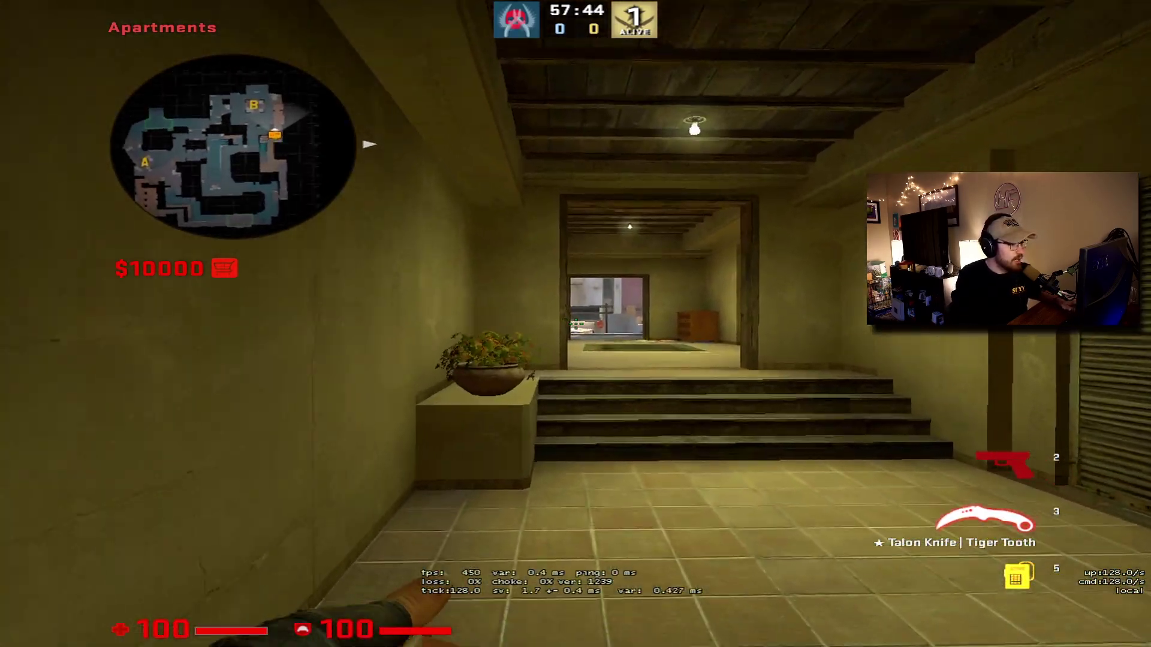
key("f")
key("grave")
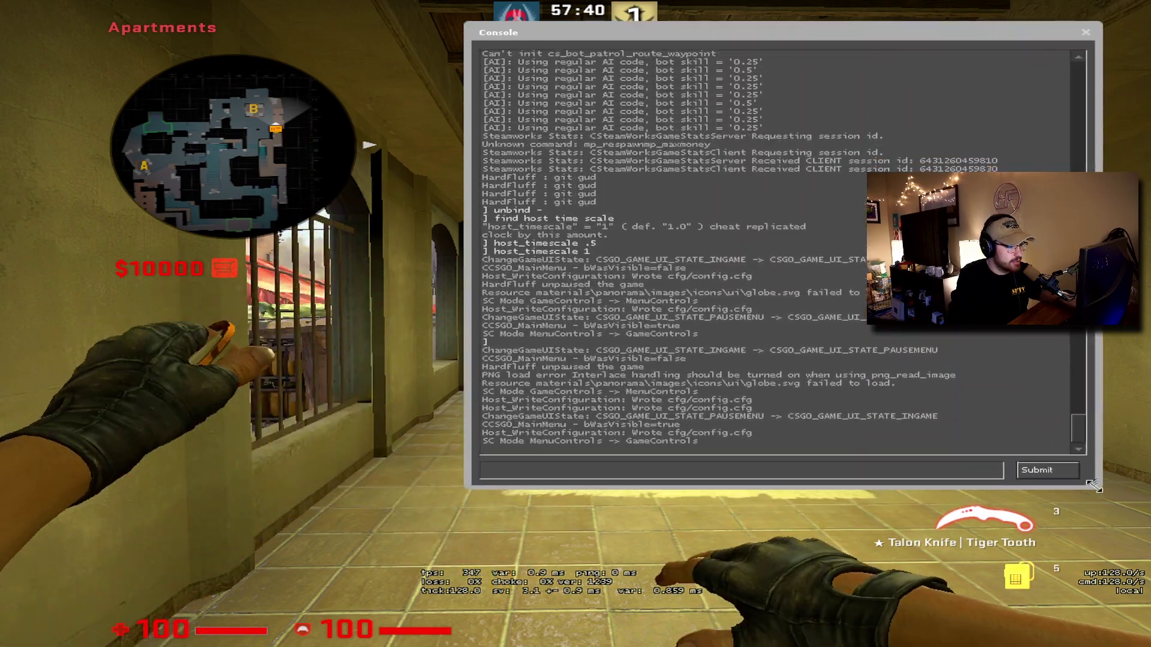
key("grave")
- Walk through the rest of Apartments and out the doorway toward the truck, inspecting the knife on the way
key("w")
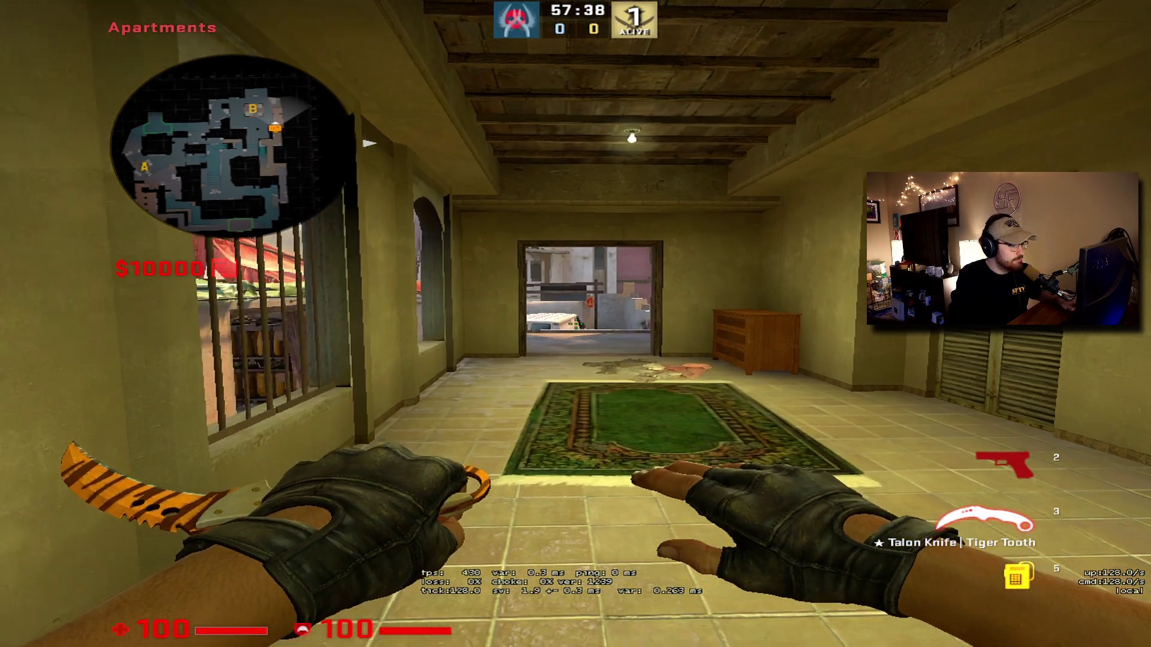
key("f")
key("w")
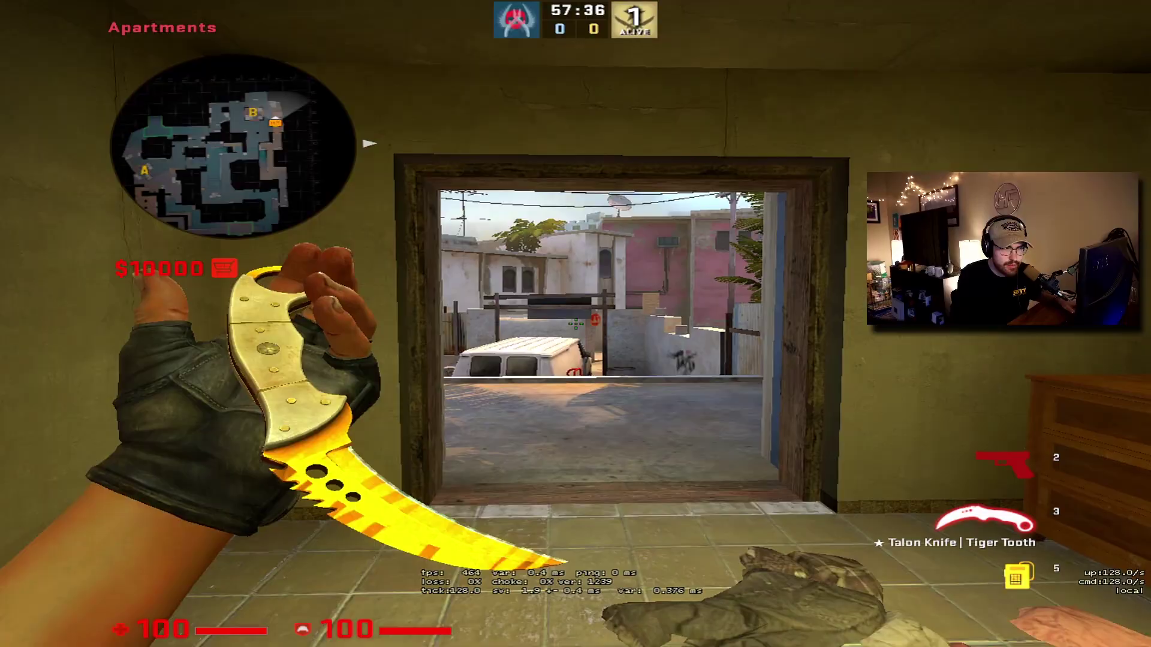
key("w")
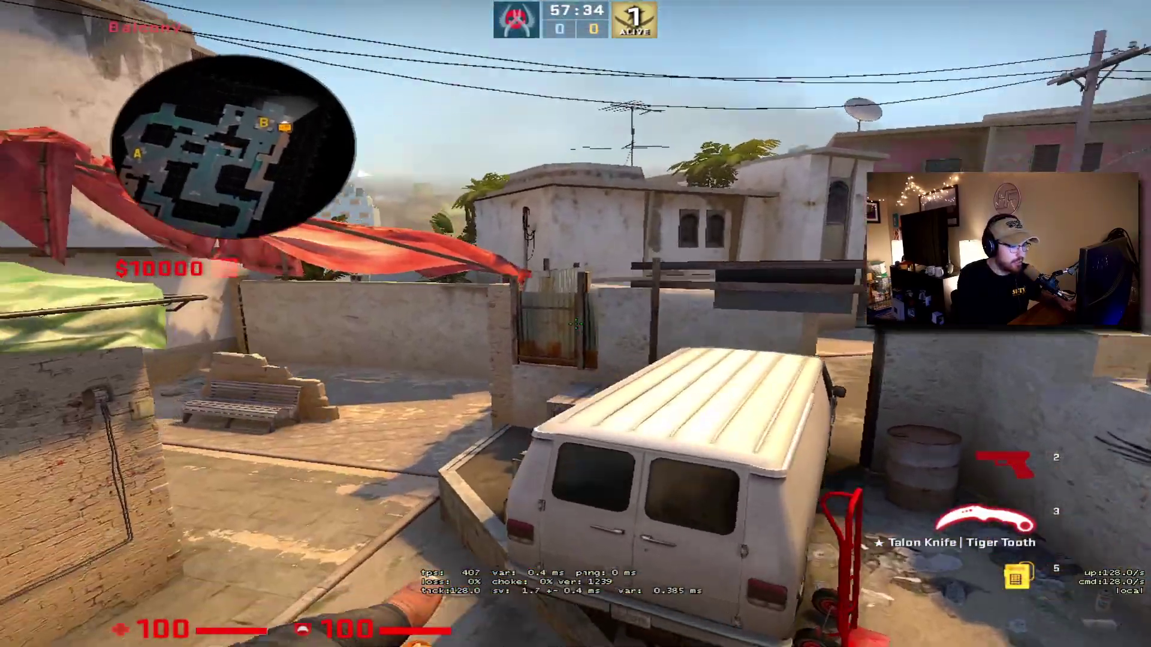
- Move onto the truck's roof, inspect the knife there and continue into Bombsite B
left_click(576, 324)
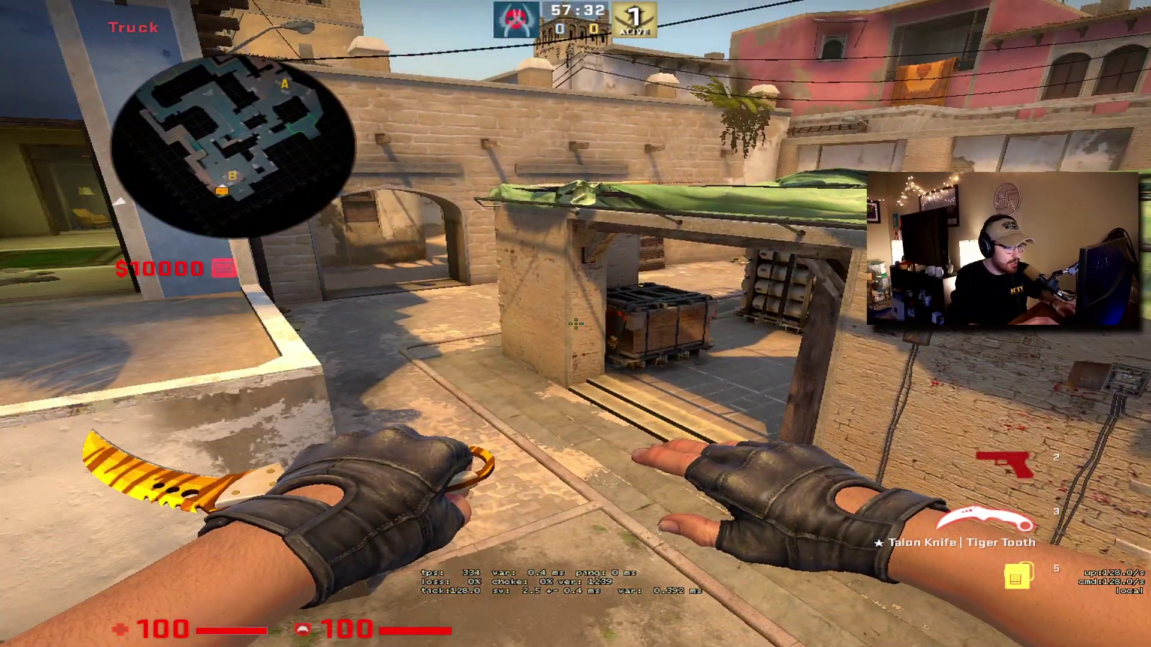
key("w")
key("f")
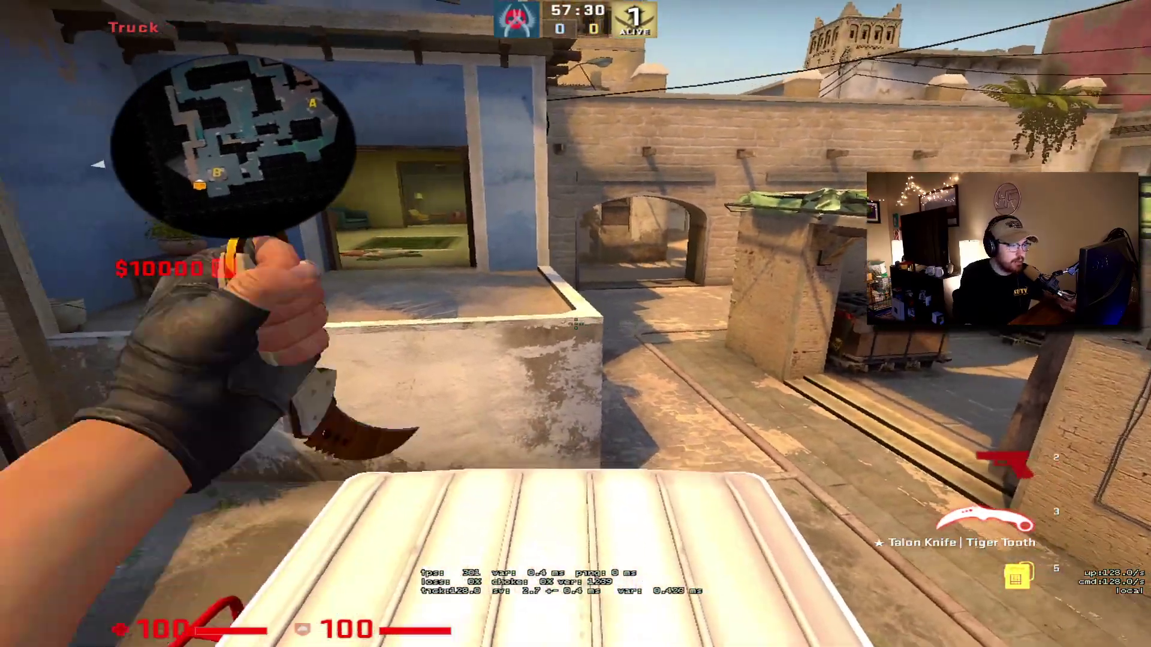
key("w")
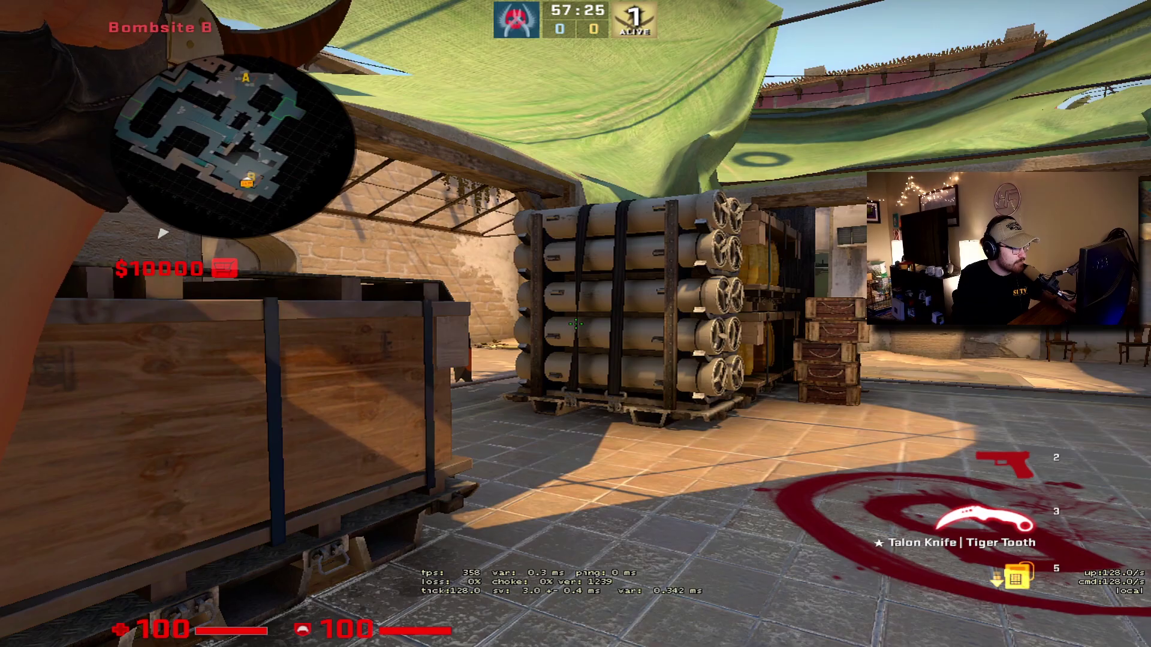
- Leave the match for the main menu with the disconnect console command
key("grave")
type("dis")
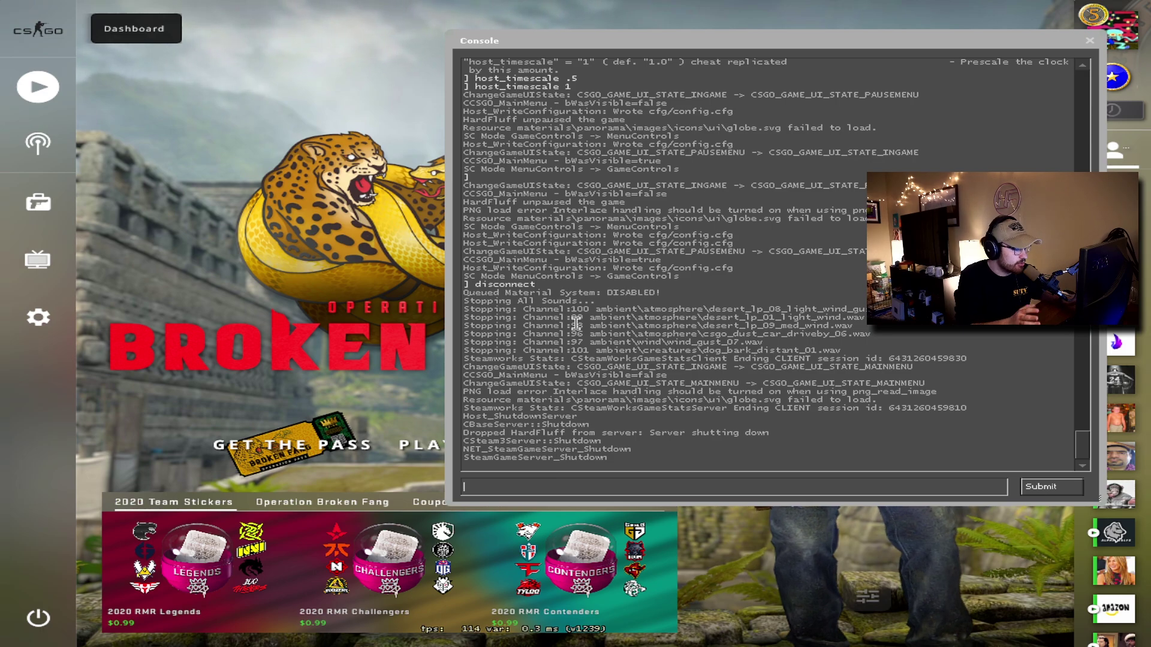
key("grave")
- Enter the quit command in the console
key("grave")
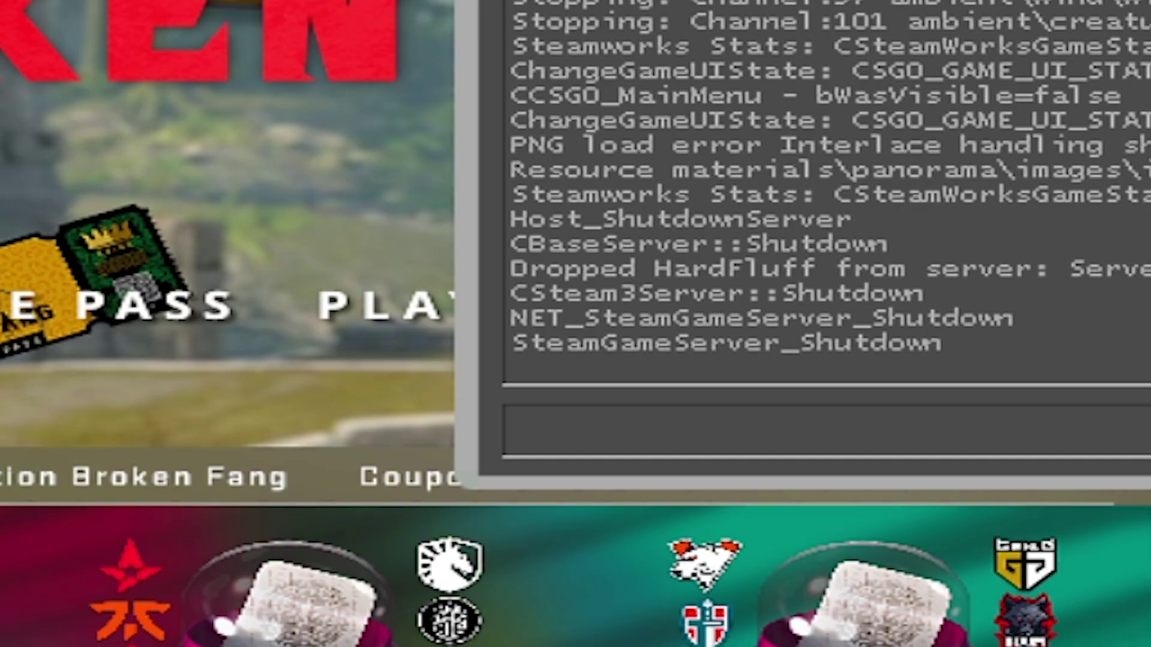
type("quit")
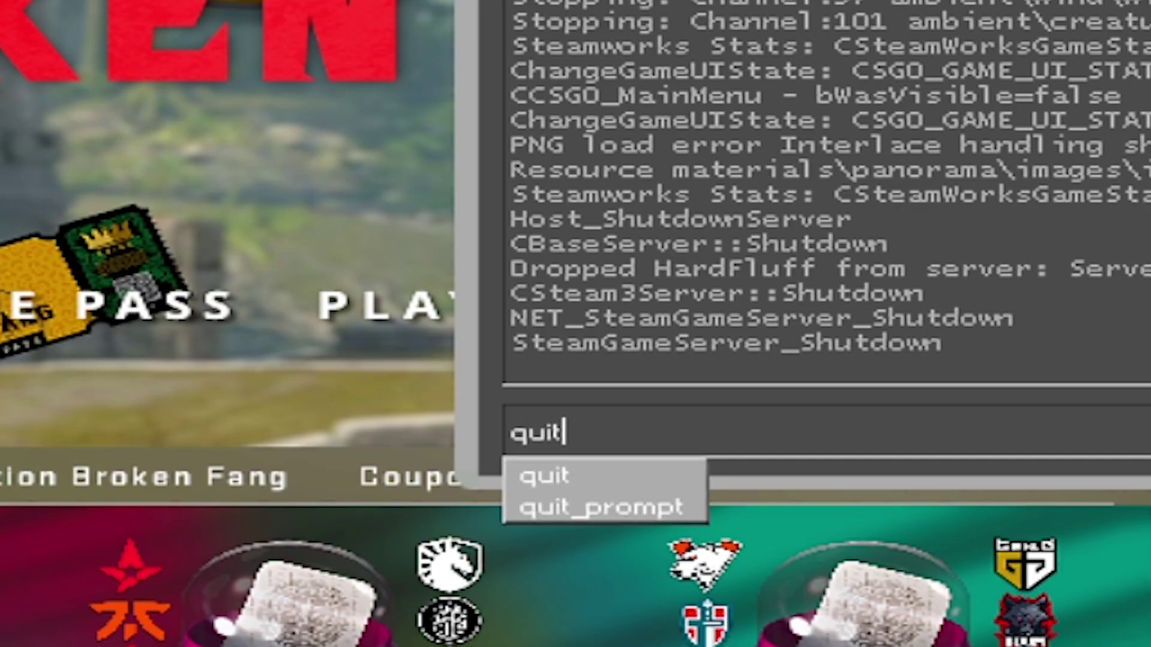